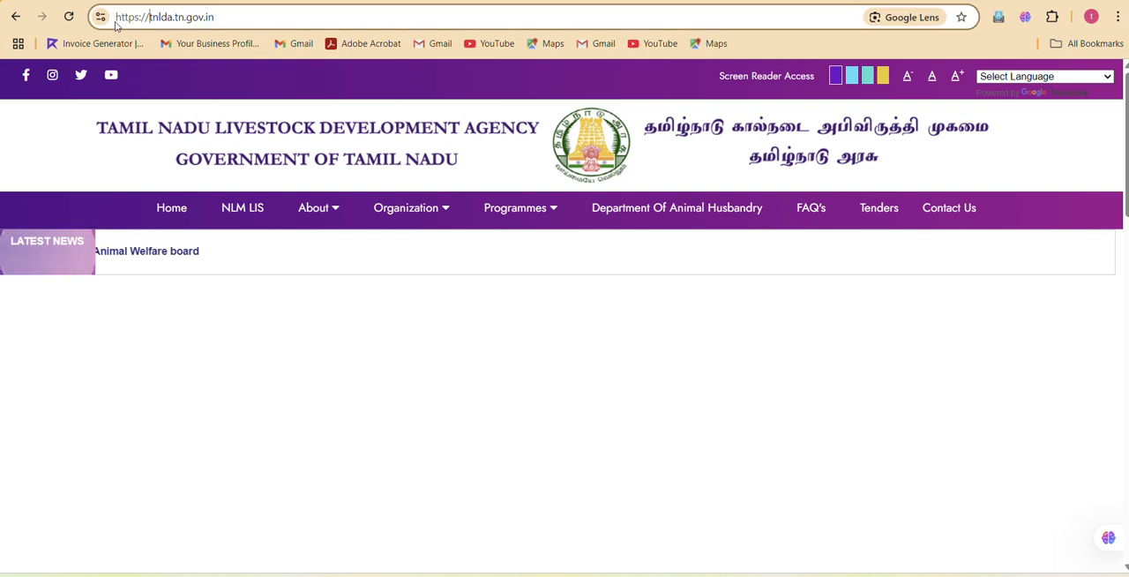
Open the Animal Birth Control data portal from the latest news on the tnlda.tn.gov.in home page.
left_click_drag(147, 18, 220, 24)
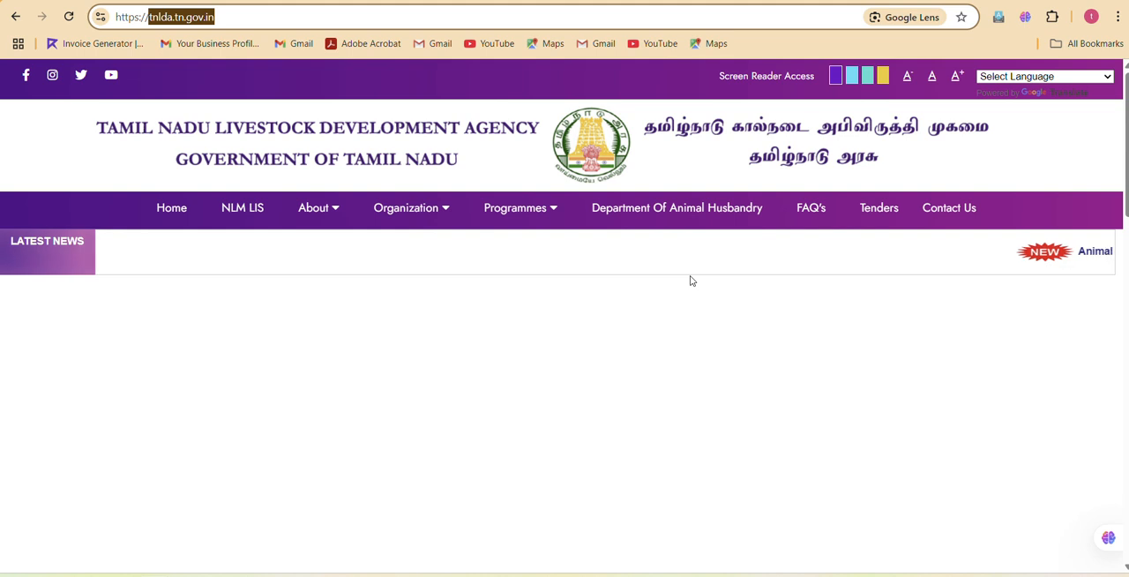
left_click(1029, 256)
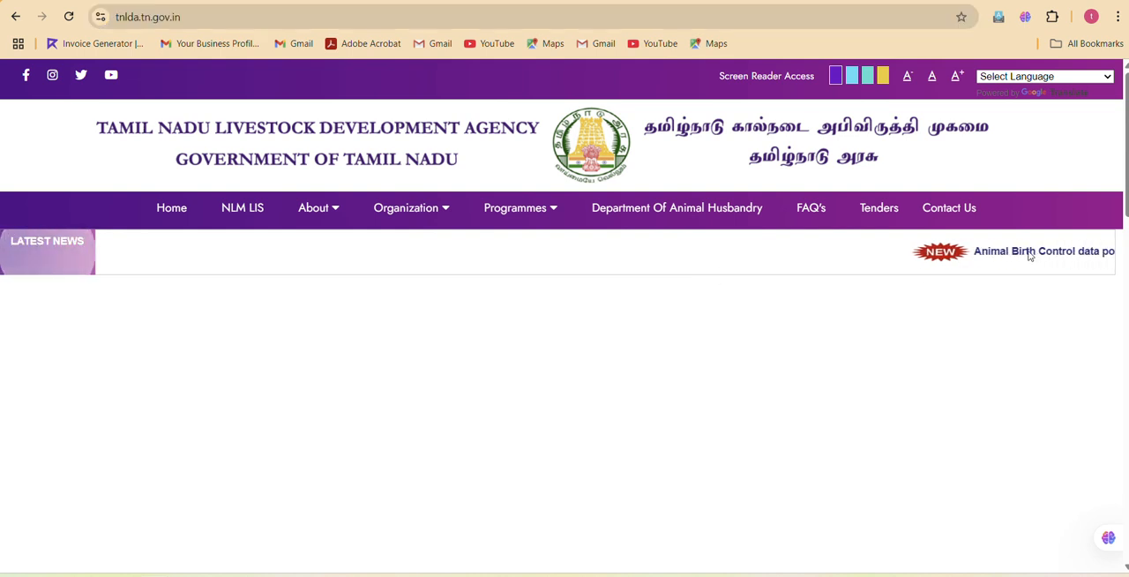
scroll(1029, 256, "down", 1)
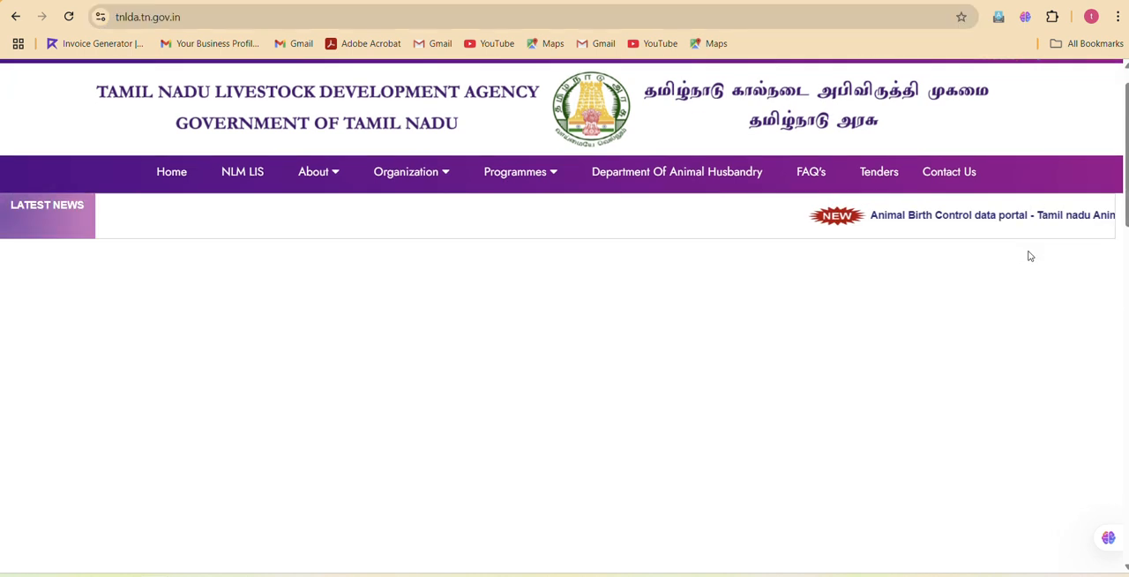
scroll(1029, 256, "down", 4)
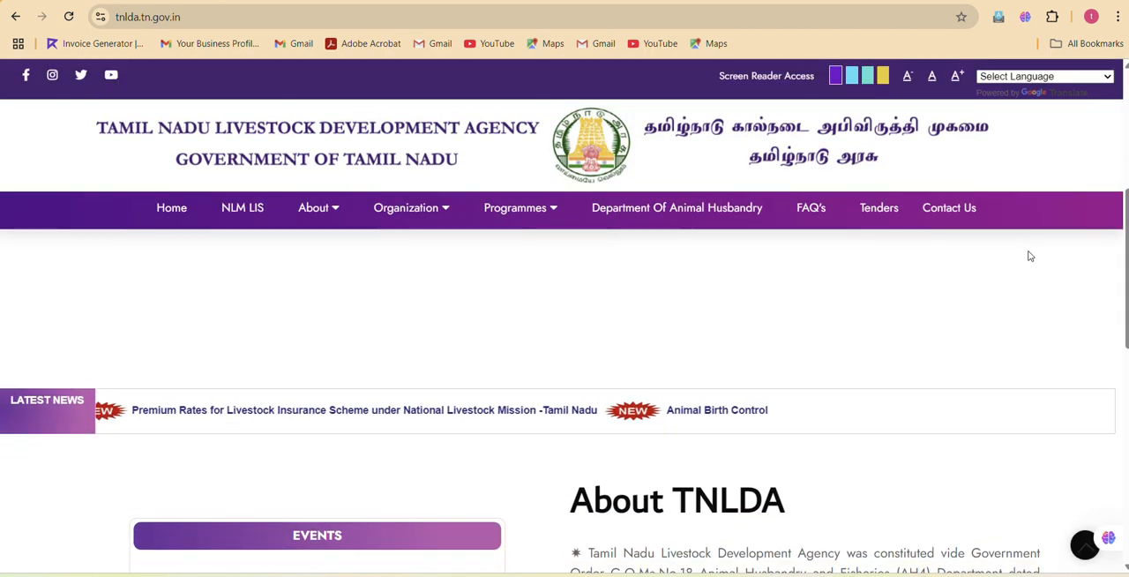
left_click(670, 421)
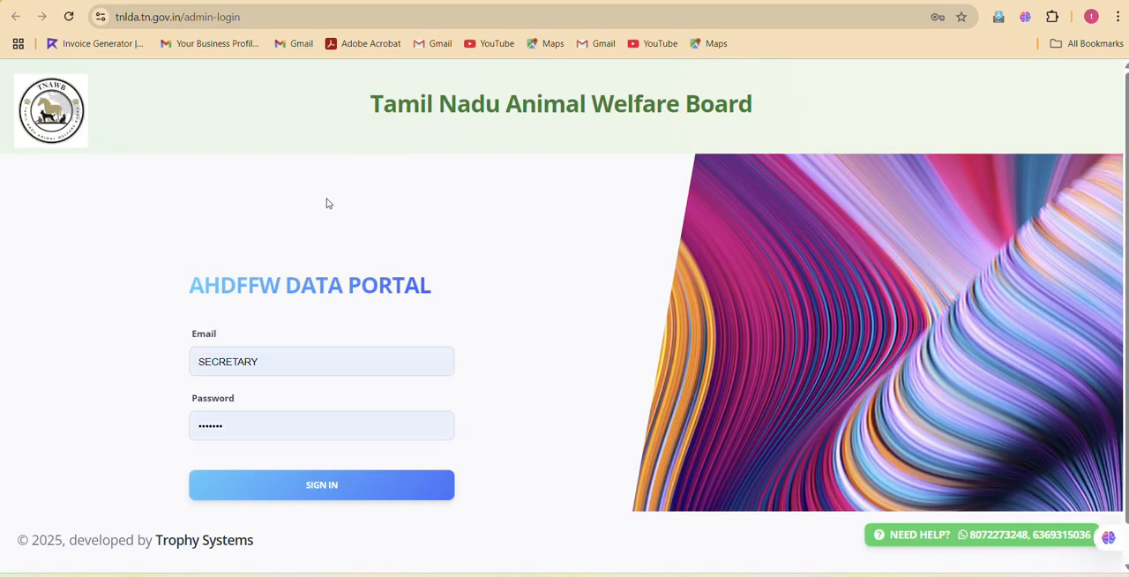
Replace the portal login's Email entry with the user name copied from cell B2 of the town_panchayat workbook in Excel.
left_click(297, 360)
left_click_drag(281, 360, 167, 359)
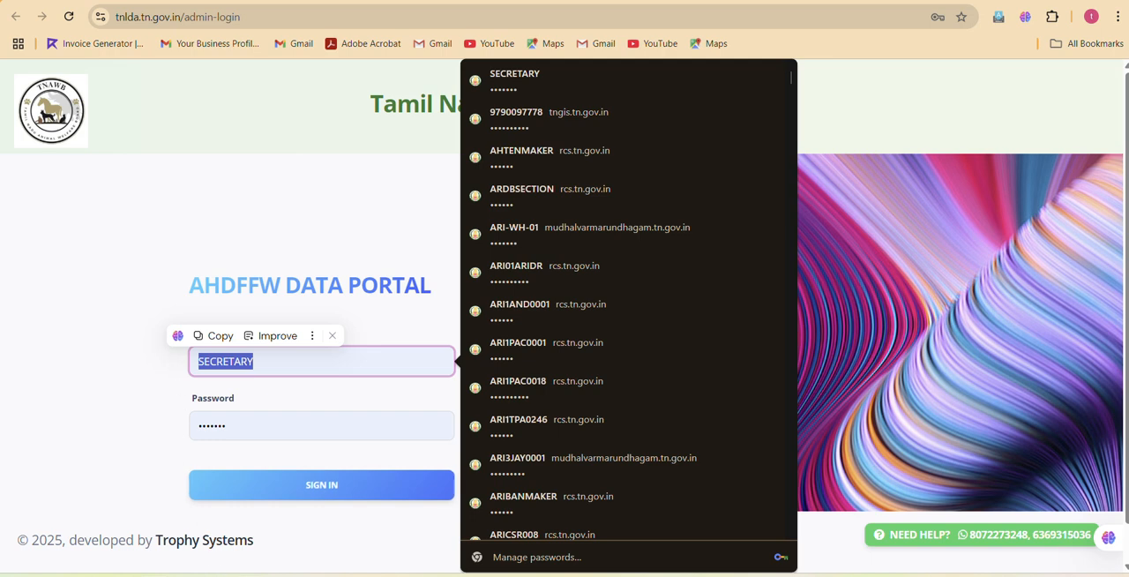
mouse_move(328, 575)
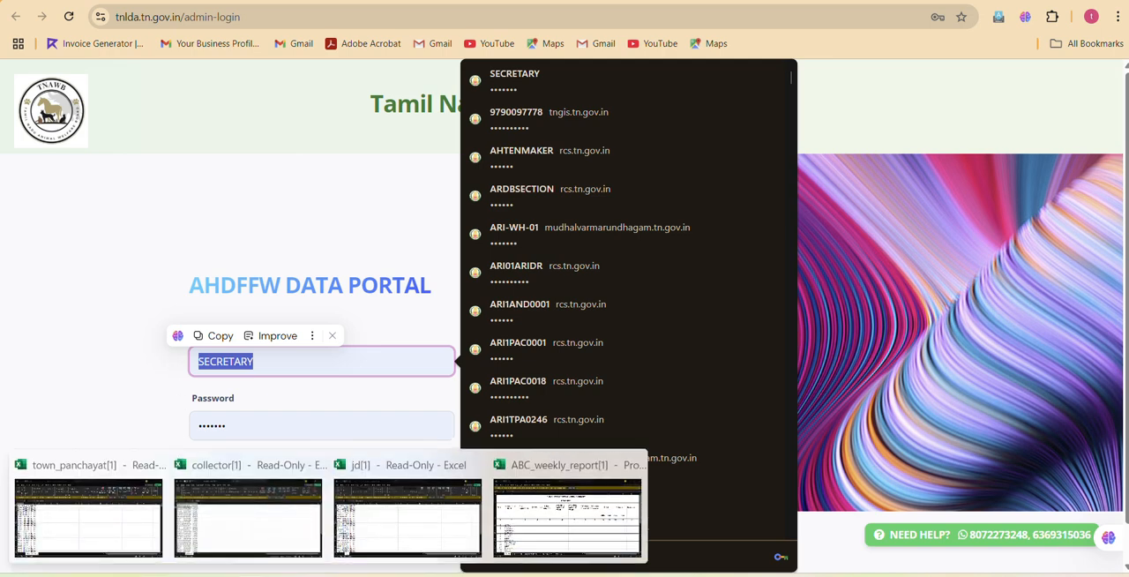
left_click(94, 518)
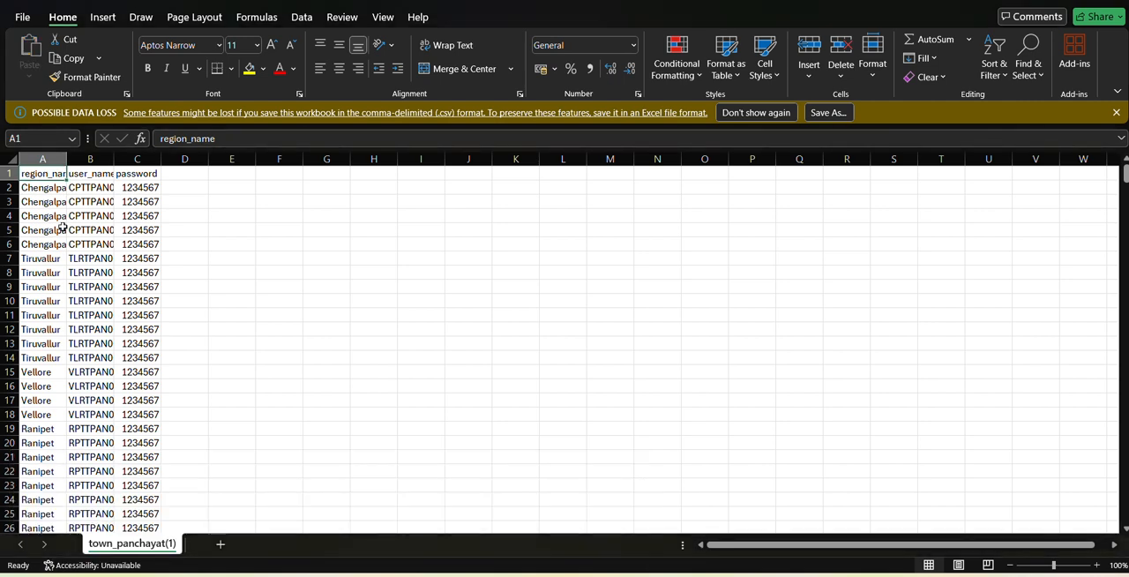
left_click(90, 191)
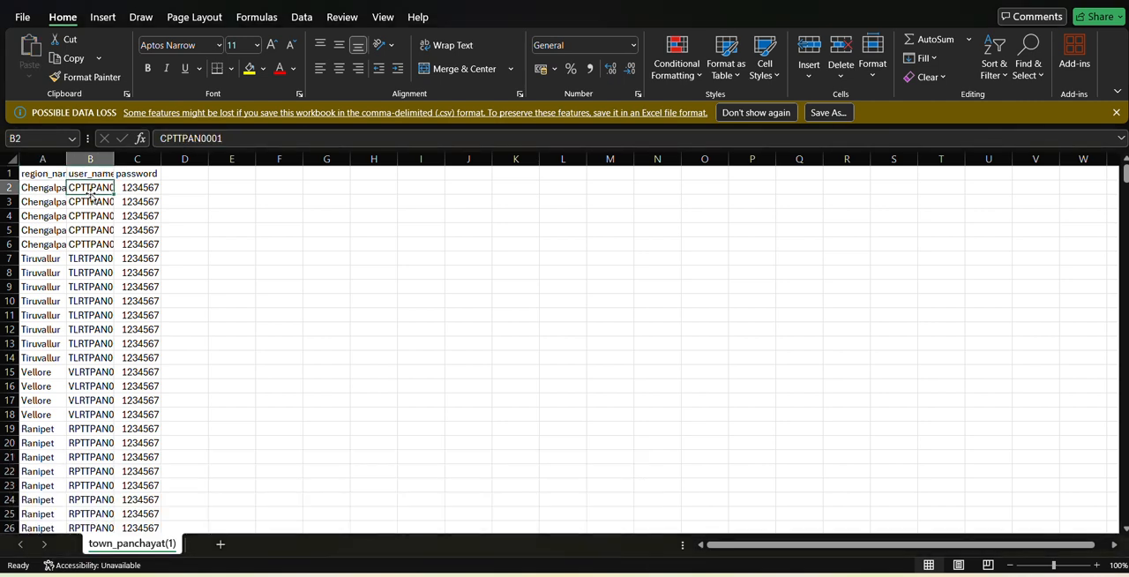
double_click(195, 139)
key("ctrl+c")
key("alt+Tab")
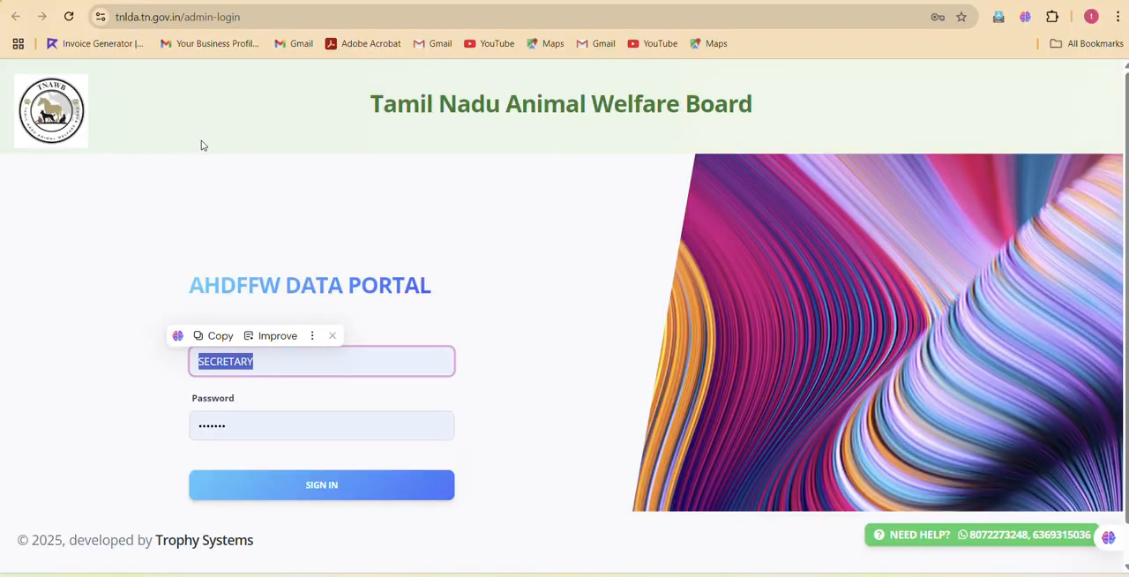
key("ctrl+v")
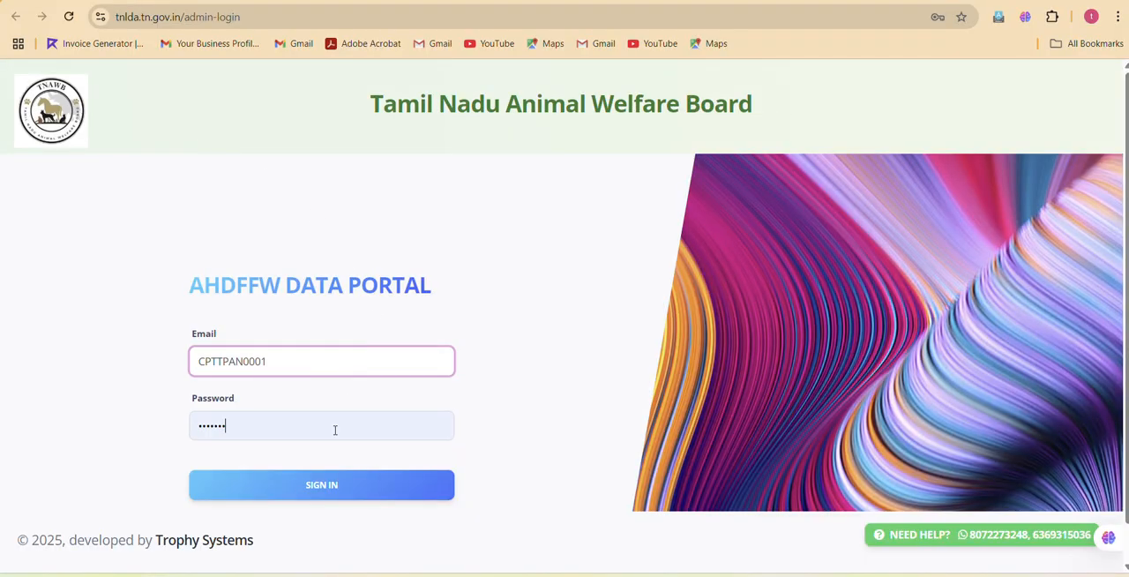
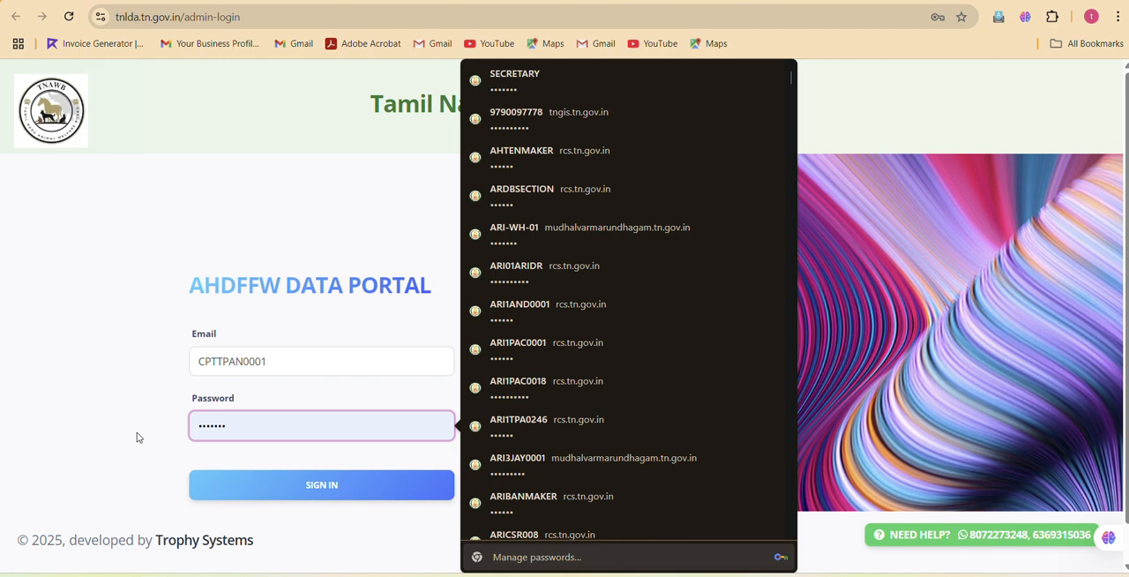
Select the existing masked entry in the AHDFFW Data Portal login's Password field.
left_click_drag(239, 421, 160, 430)
key("Down")
key("Up")
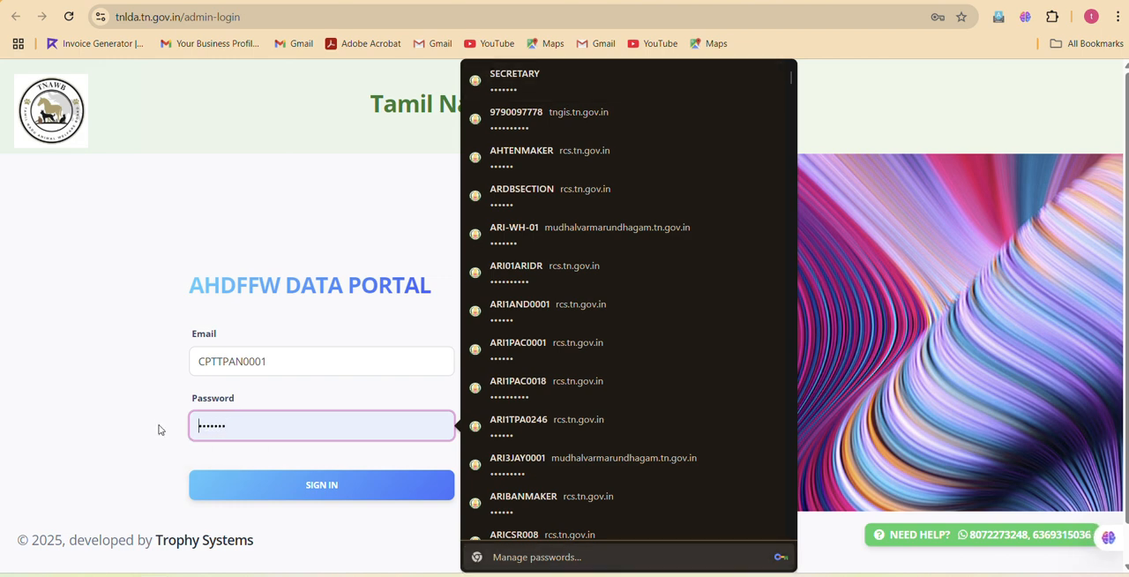
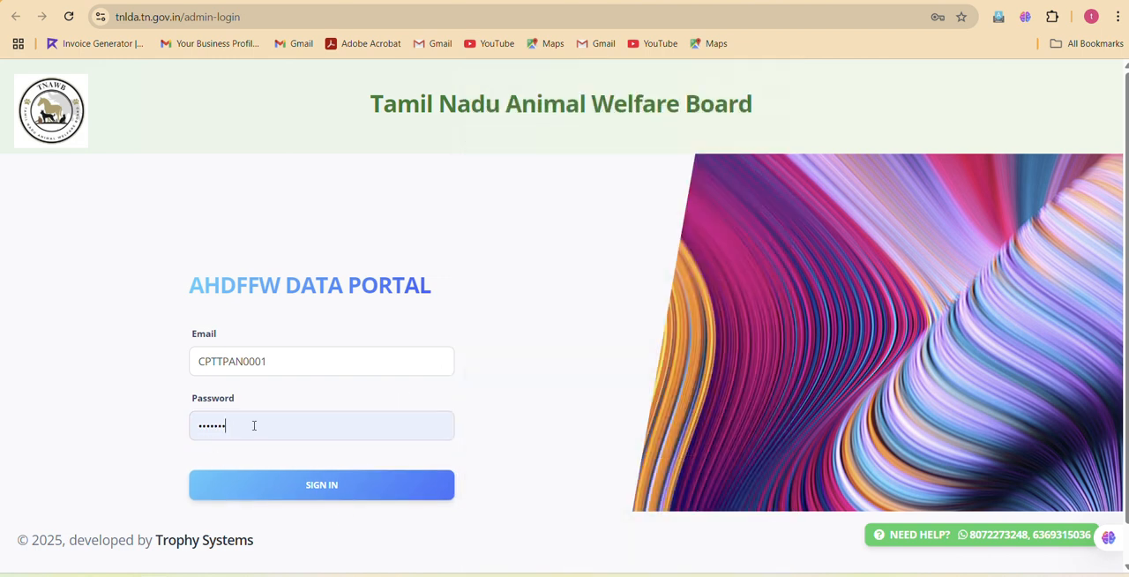
Clear the existing masked entry from the Password field of the AHDFFW Data Portal login form.
left_click(254, 425)
key("BackSpace")
key("BackSpace")
key("BackSpace")
key("BackSpace")
key("BackSpace")
key("BackSpace")
key("BackSpace")
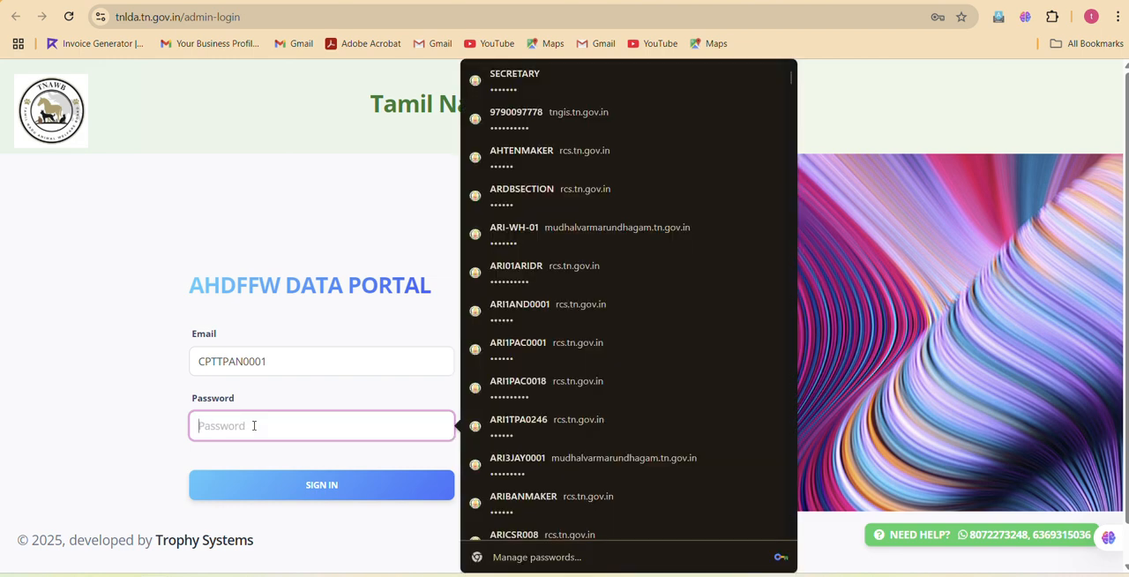
key("Down")
key("Up")
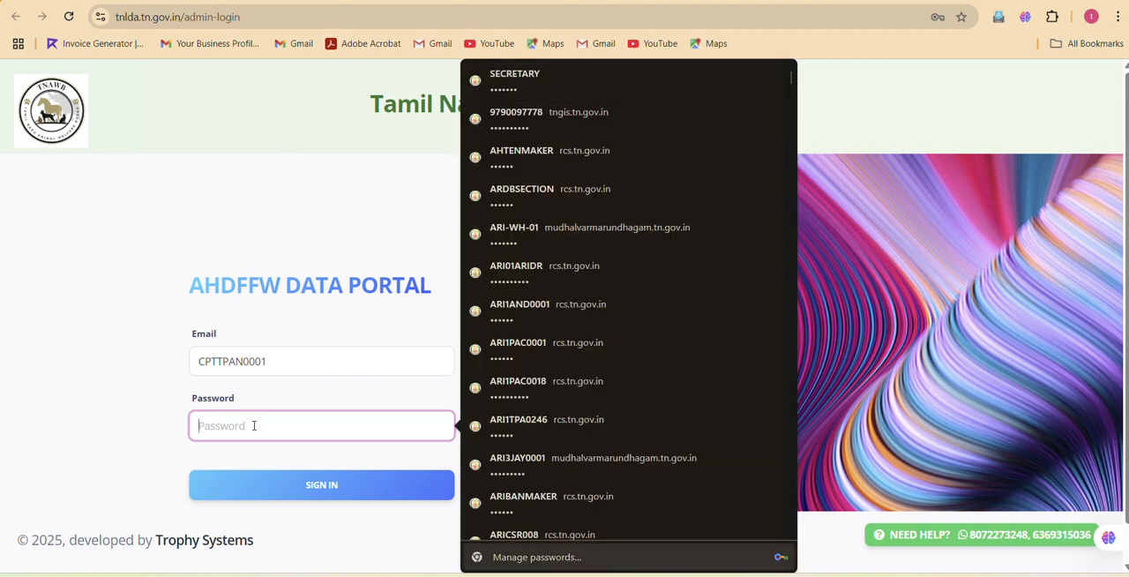
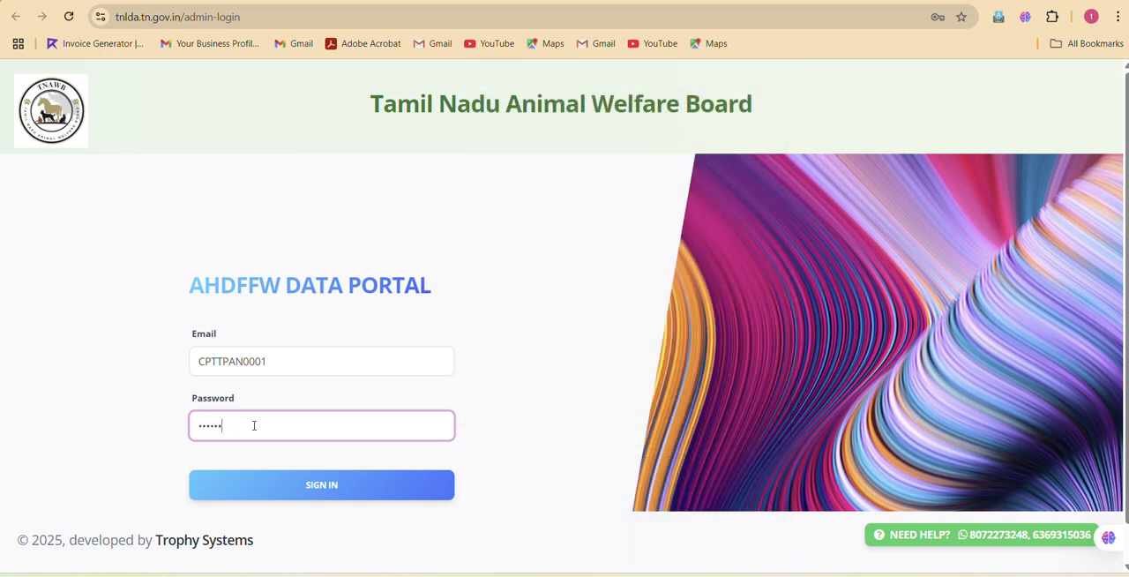
Enter the account password, sign in to the data portal and save the login in the browser.
left_click(296, 485)
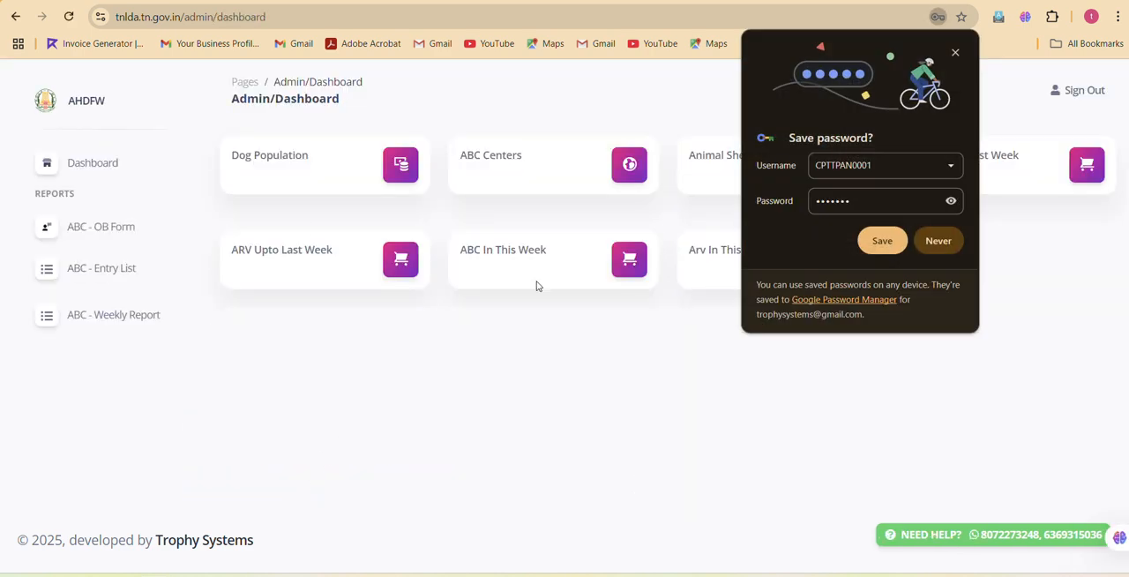
left_click(881, 244)
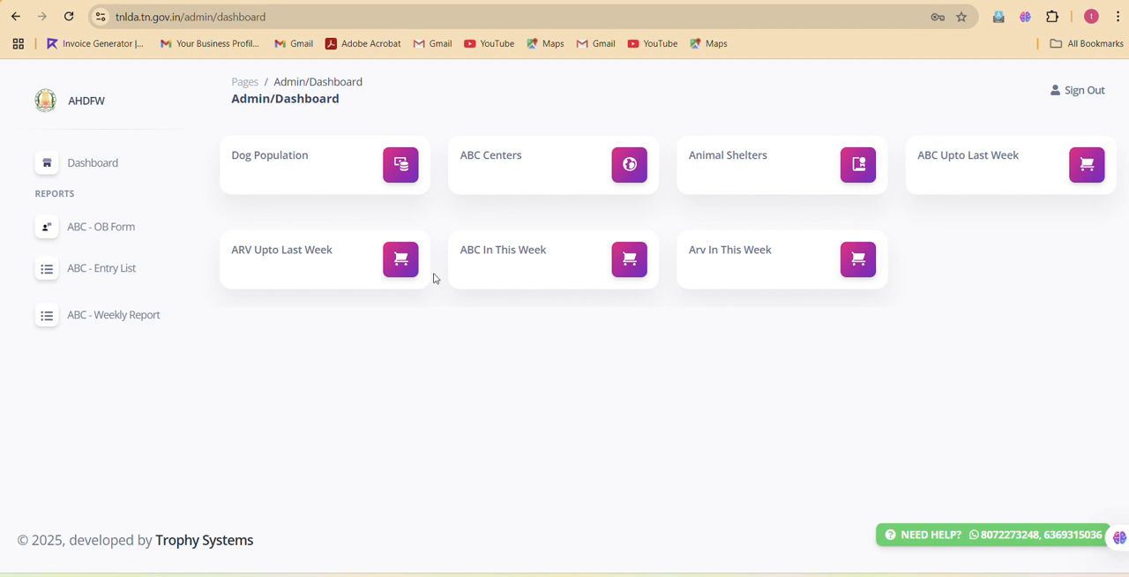
In the ABC opening balance form, set Dog Population, ABC Centers and Animal Shelters to 123 each.
left_click(112, 229)
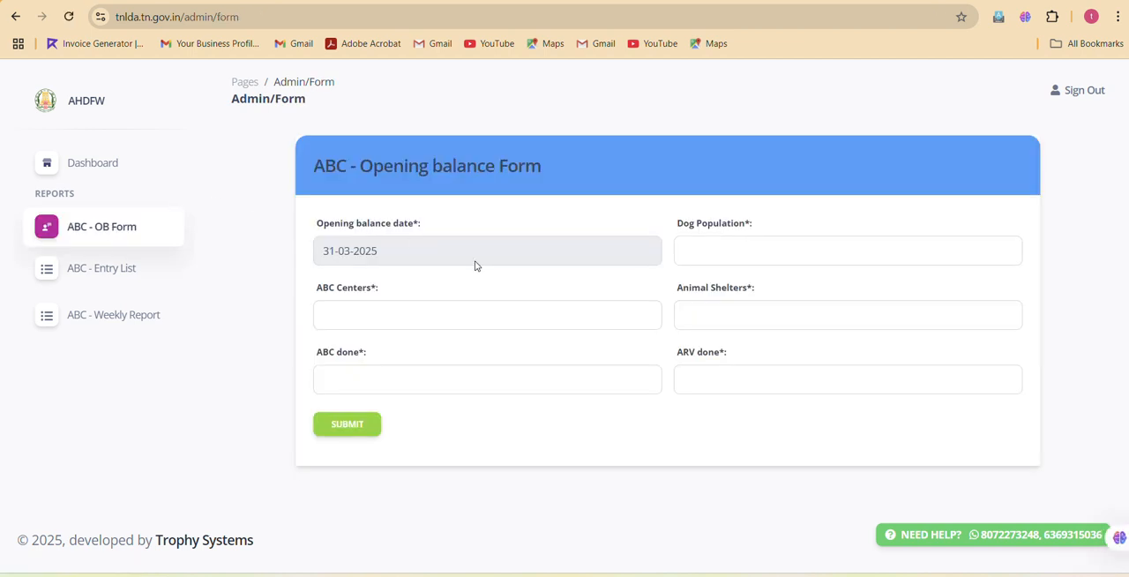
left_click_drag(324, 231, 405, 233)
left_click(320, 264)
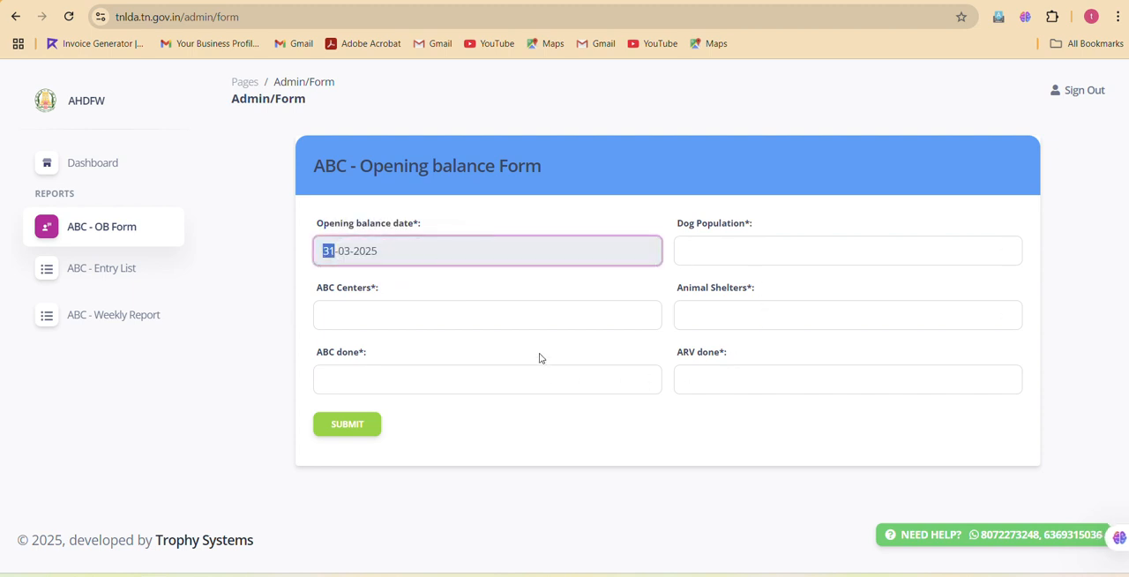
left_click(729, 254)
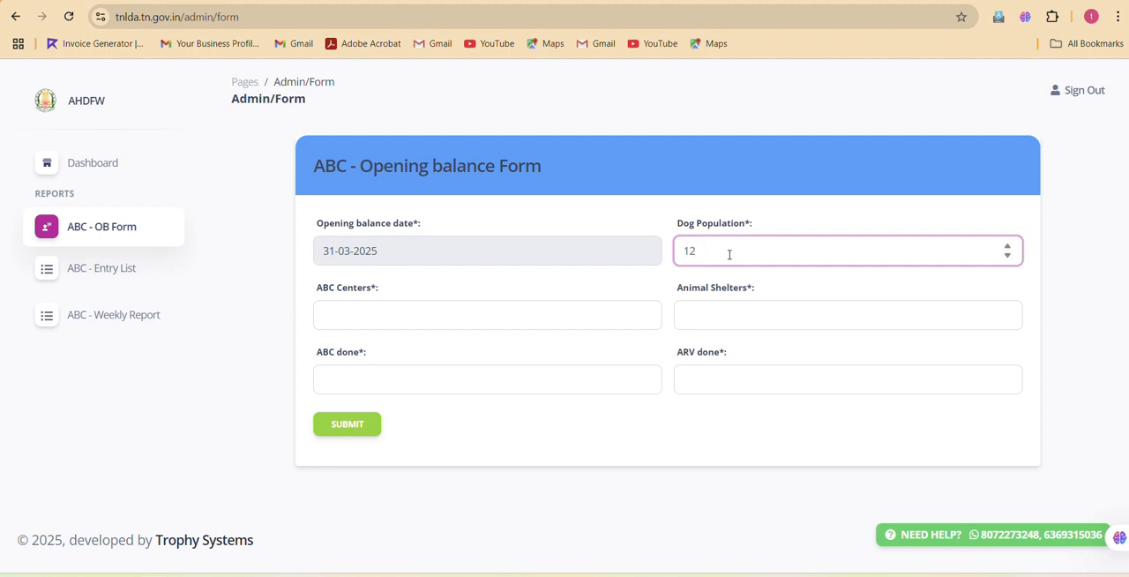
left_click(613, 302)
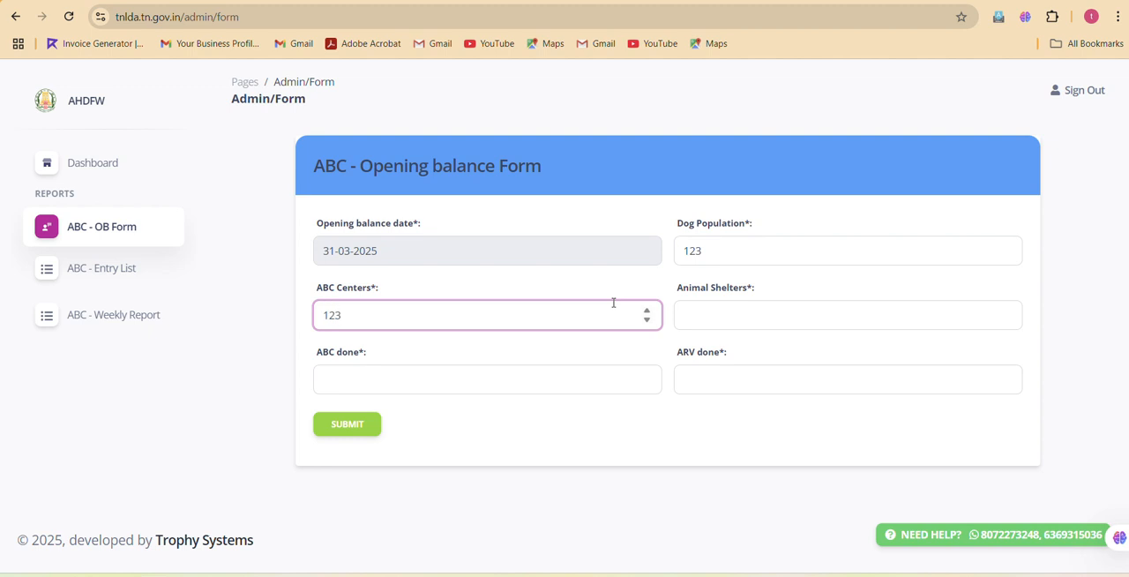
left_click(726, 307)
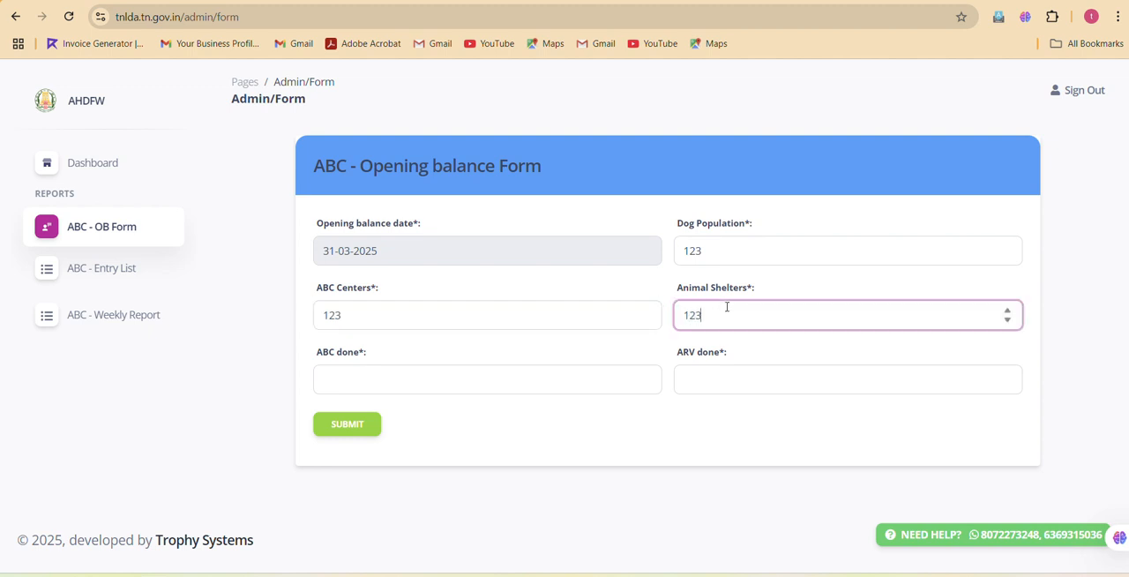
Set ABC done to 124 and ARV done to 52, and submit the opening balance form.
left_click(569, 357)
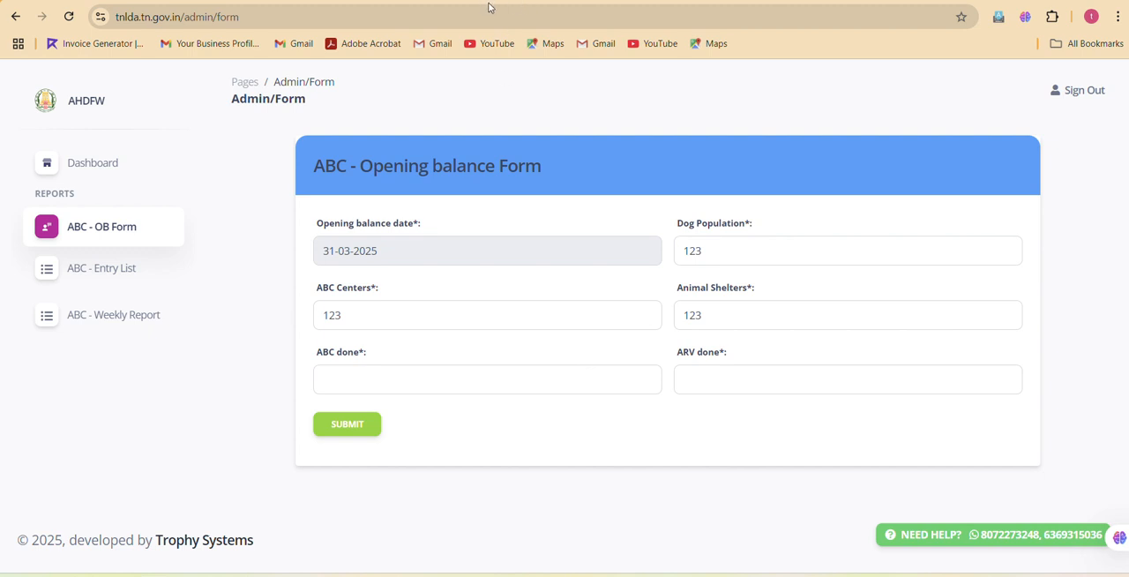
left_click(446, 384)
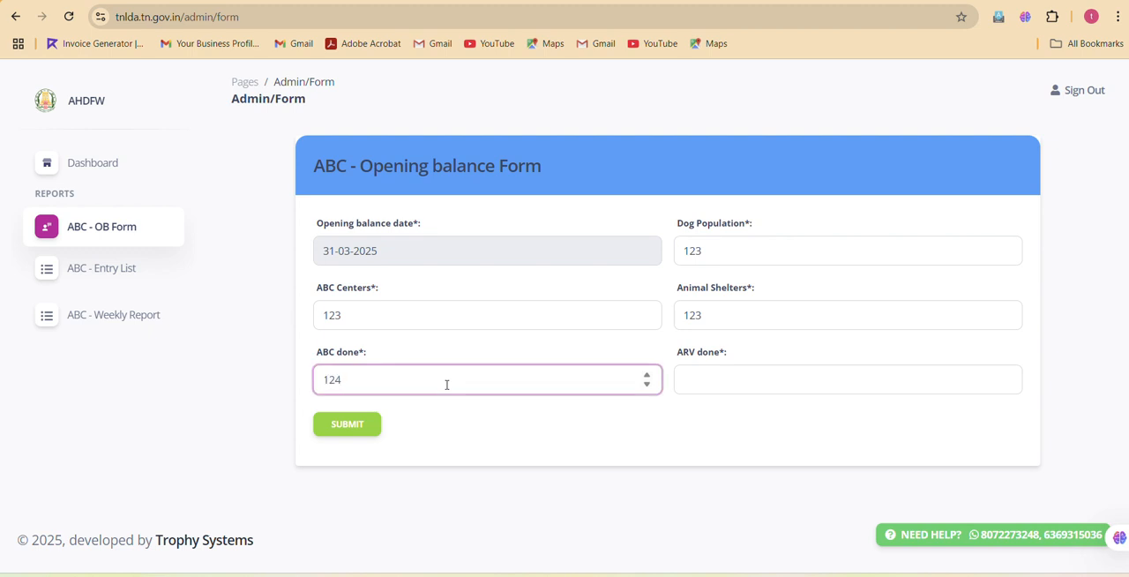
left_click(712, 385)
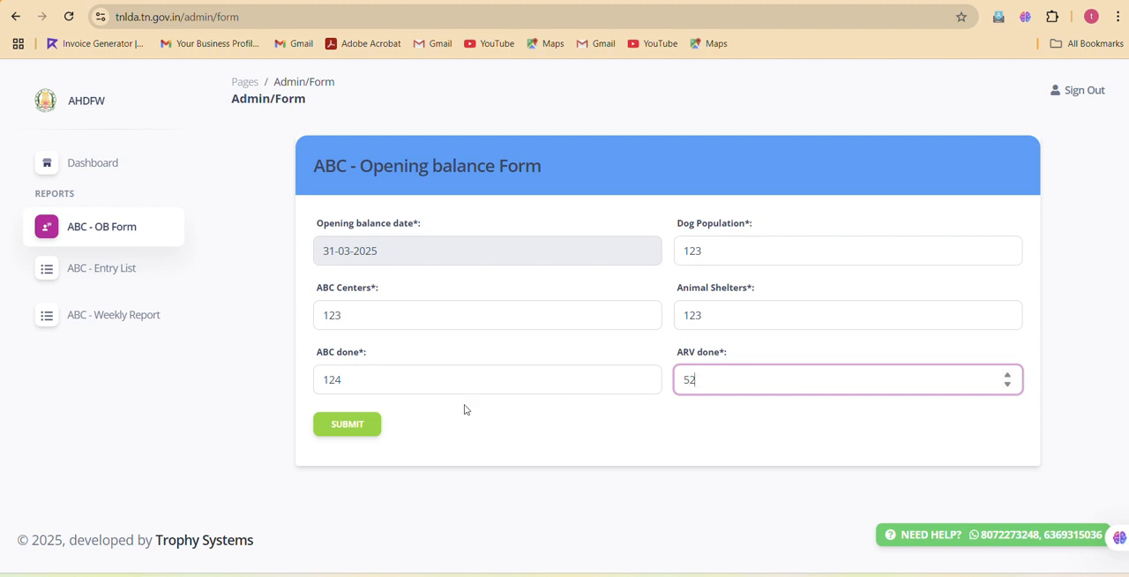
left_click(346, 426)
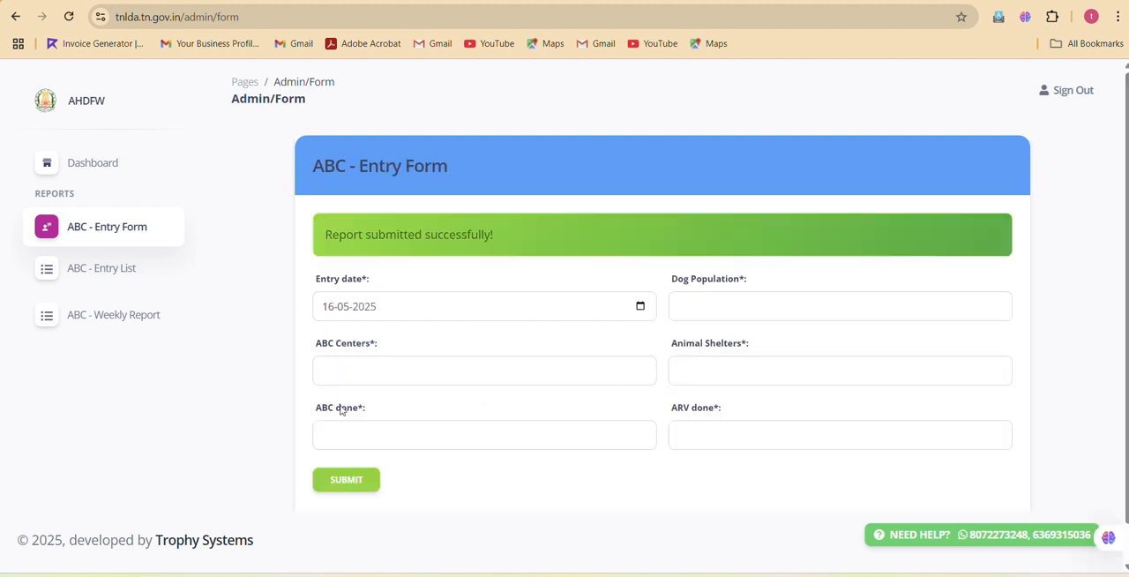
Set the entry date of the ABC Entry Form to 01-04-2025.
left_click_drag(337, 231, 503, 231)
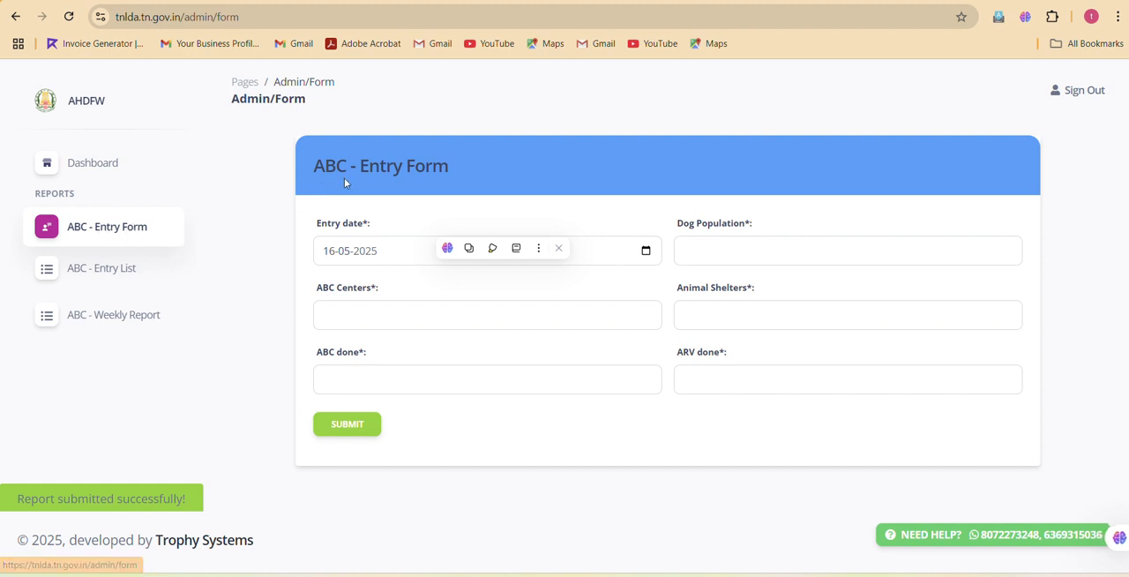
left_click_drag(357, 166, 473, 180)
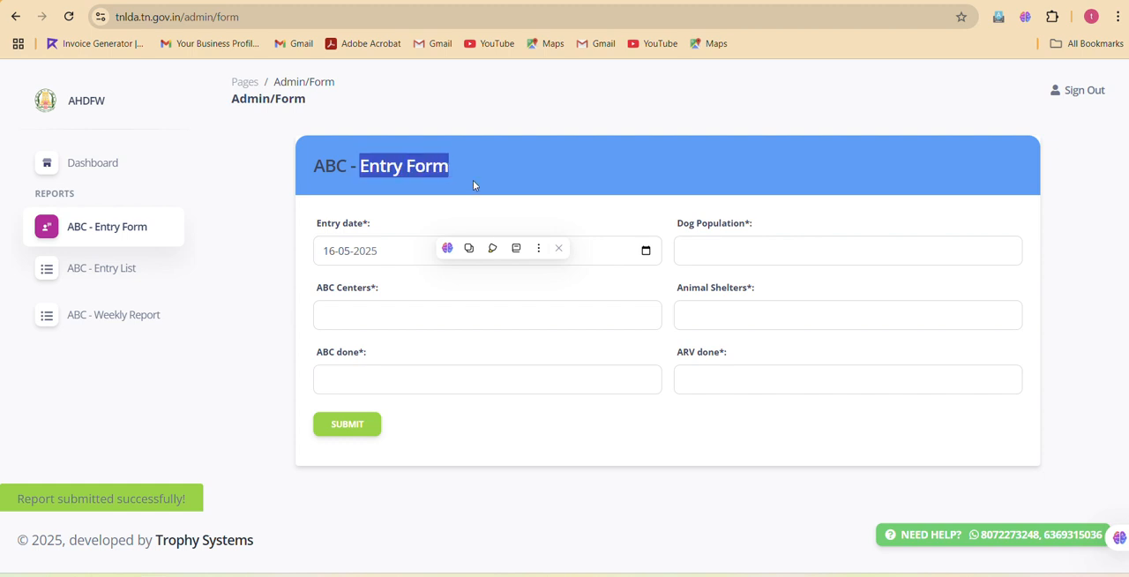
left_click(642, 255)
left_click(641, 254)
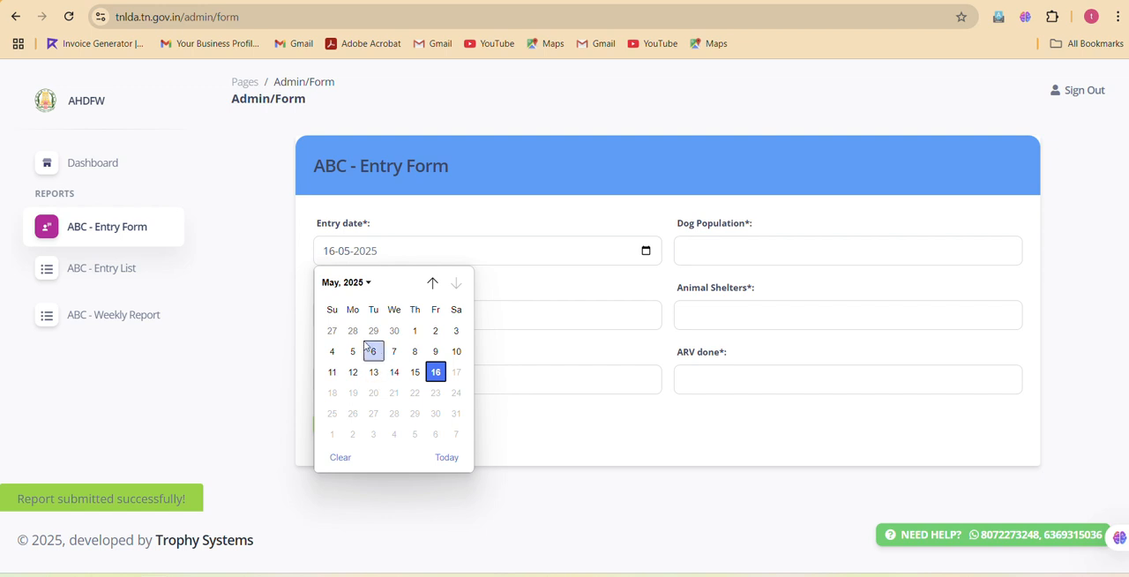
left_click(344, 284)
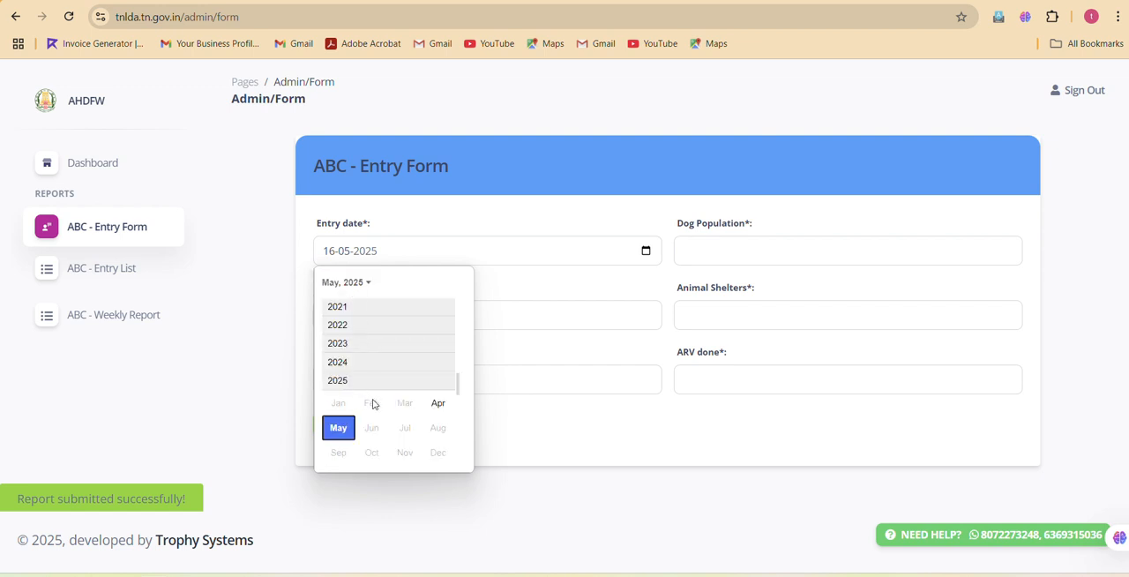
left_click(437, 403)
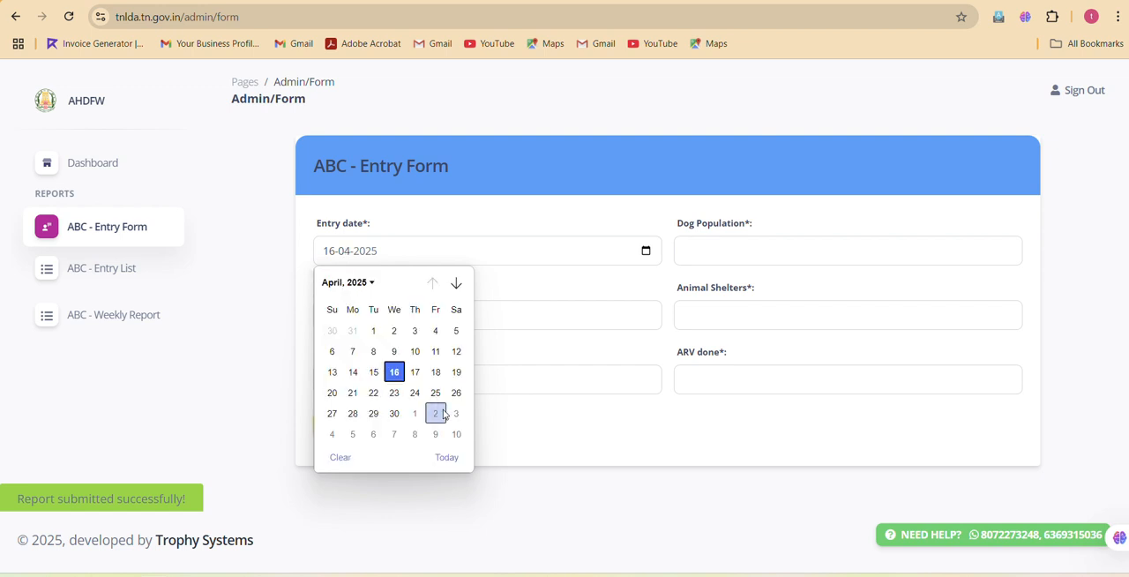
left_click(373, 331)
Enter Dog Population 5, ABC Centers 1, and 0 for Animal Shelters, ABC done and ARV done, and submit the entry.
left_click(697, 251)
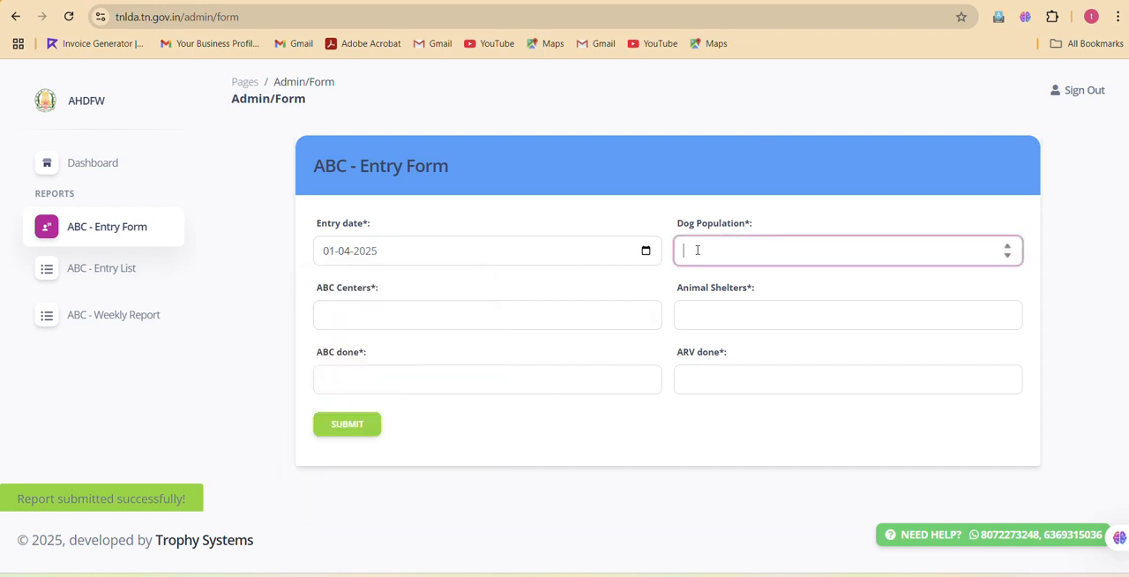
left_click(491, 319)
left_click(700, 325)
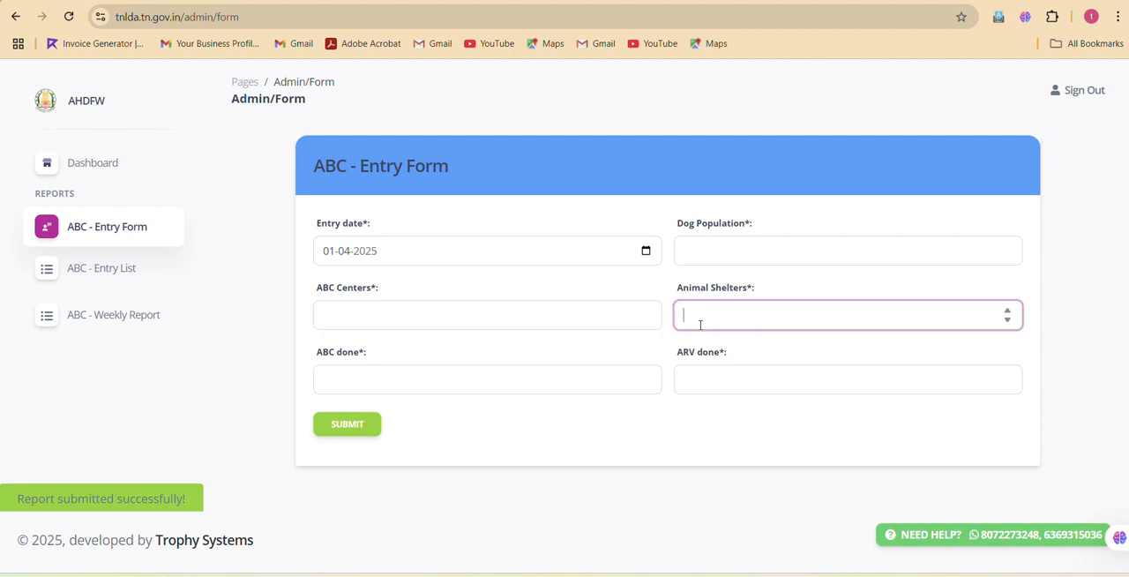
left_click(694, 246)
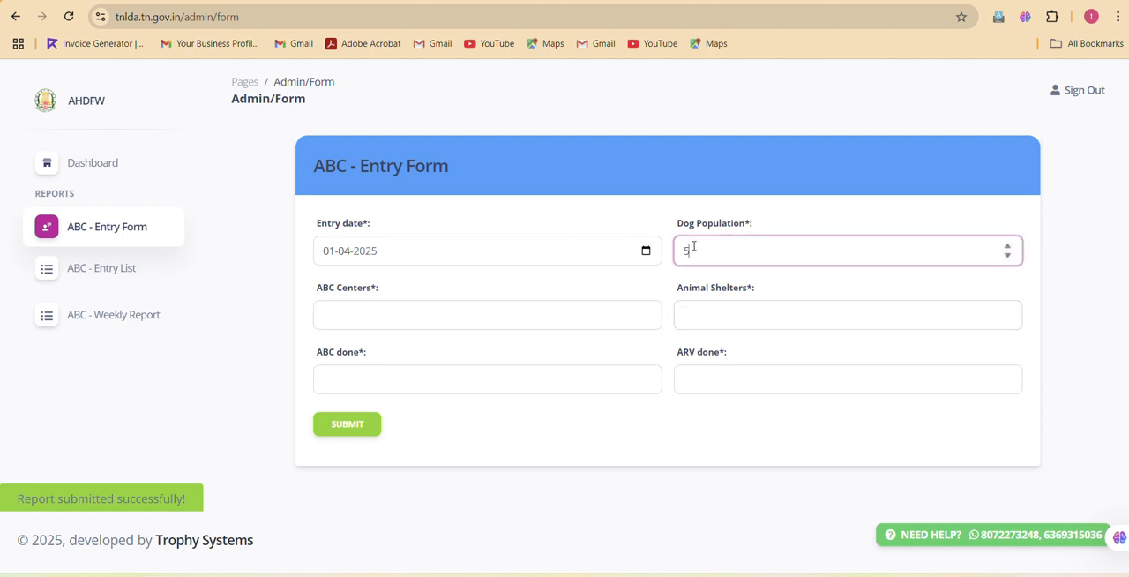
left_click(544, 305)
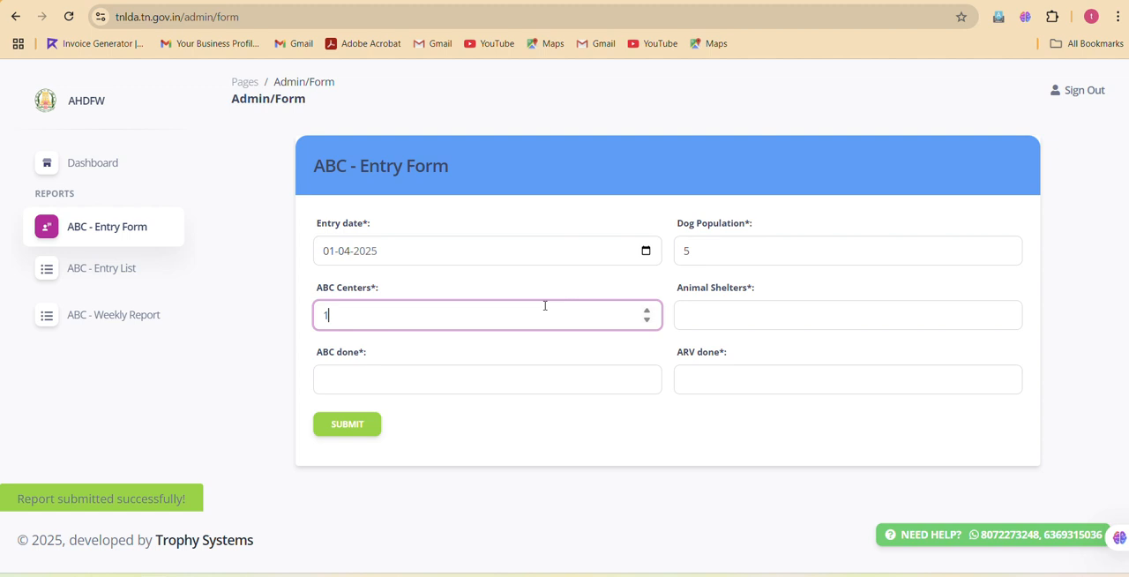
left_click(755, 318)
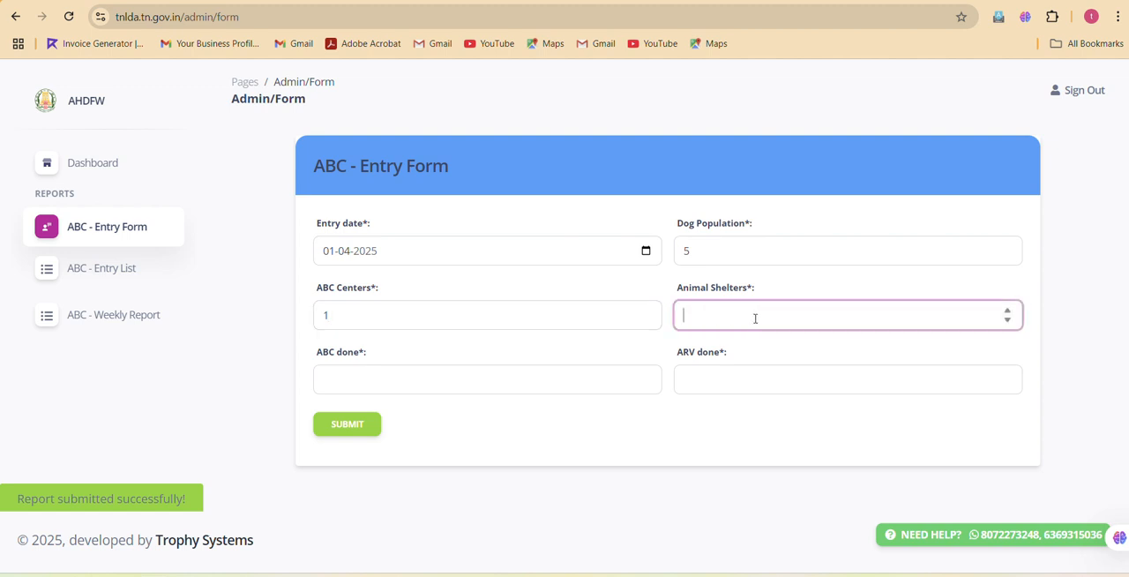
left_click(553, 378)
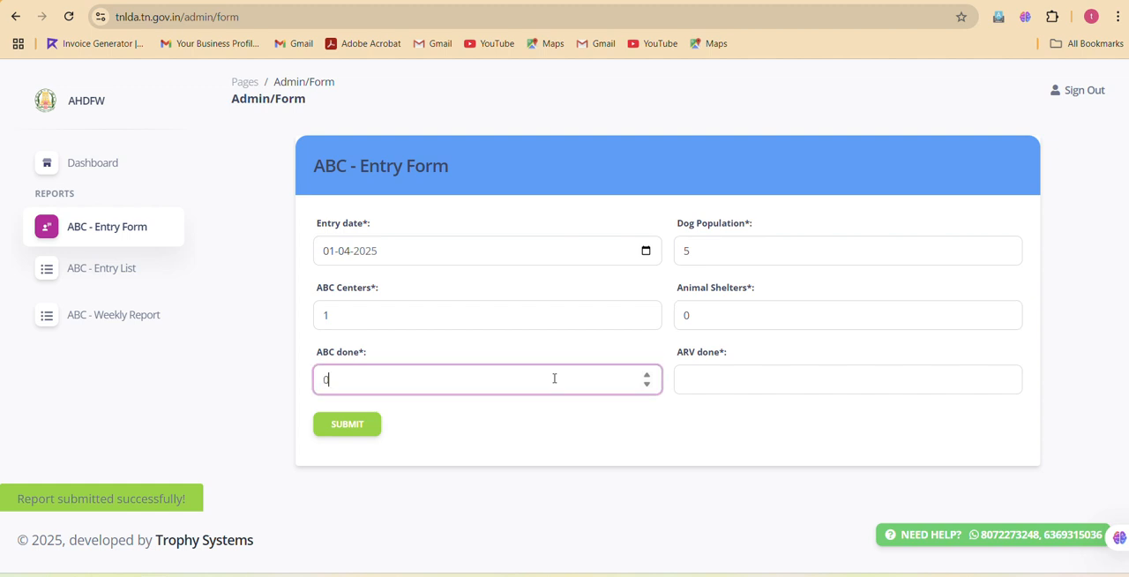
left_click(713, 379)
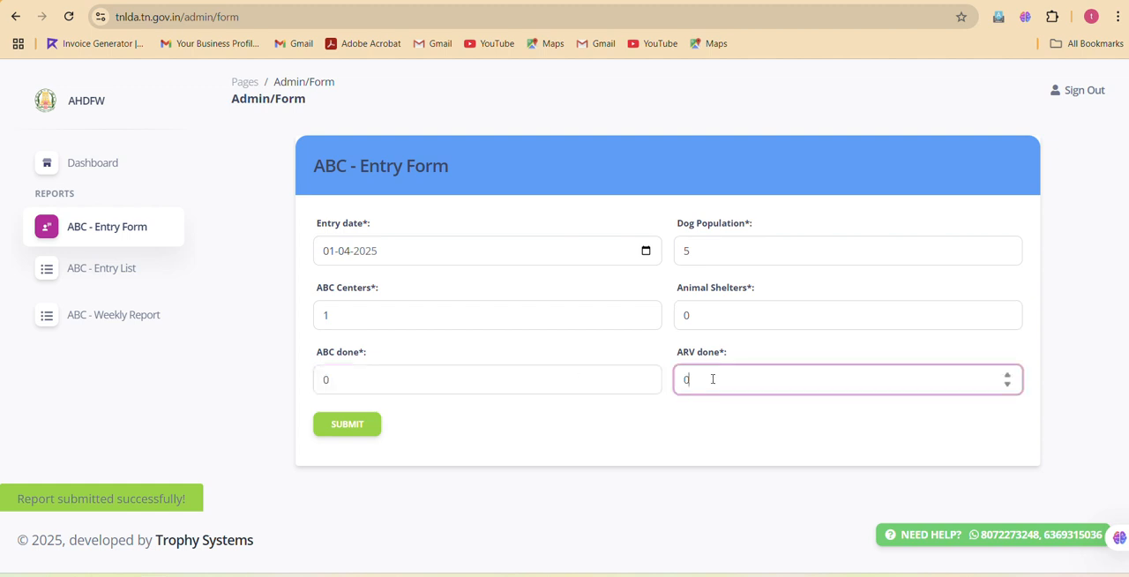
left_click(330, 427)
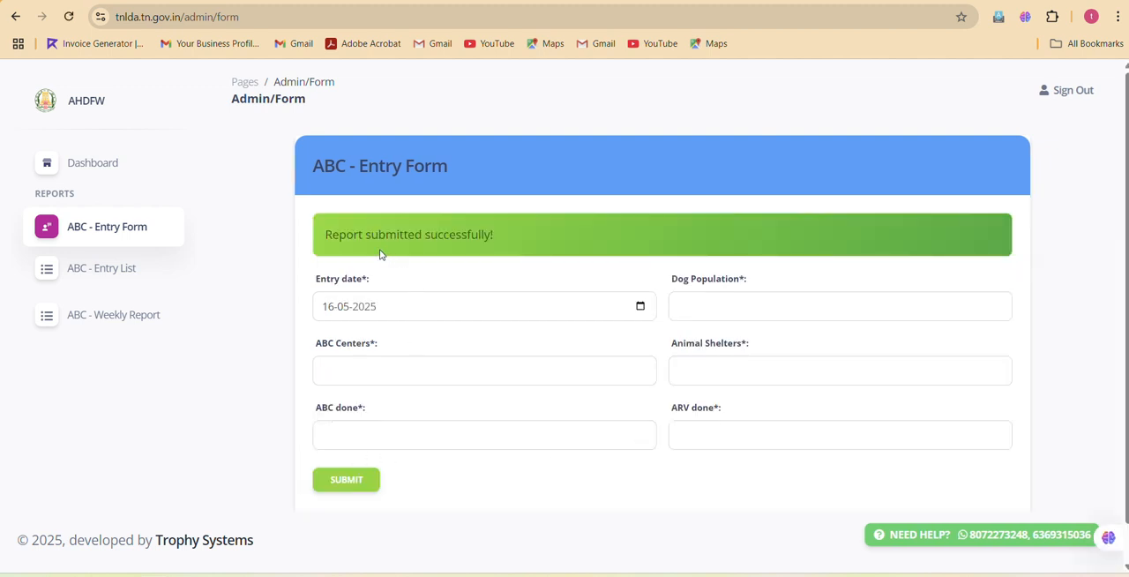
In the ABC entry list, edit the 2025-03-31 record to set ABC Centers to 124 and submit the change.
left_click(117, 280)
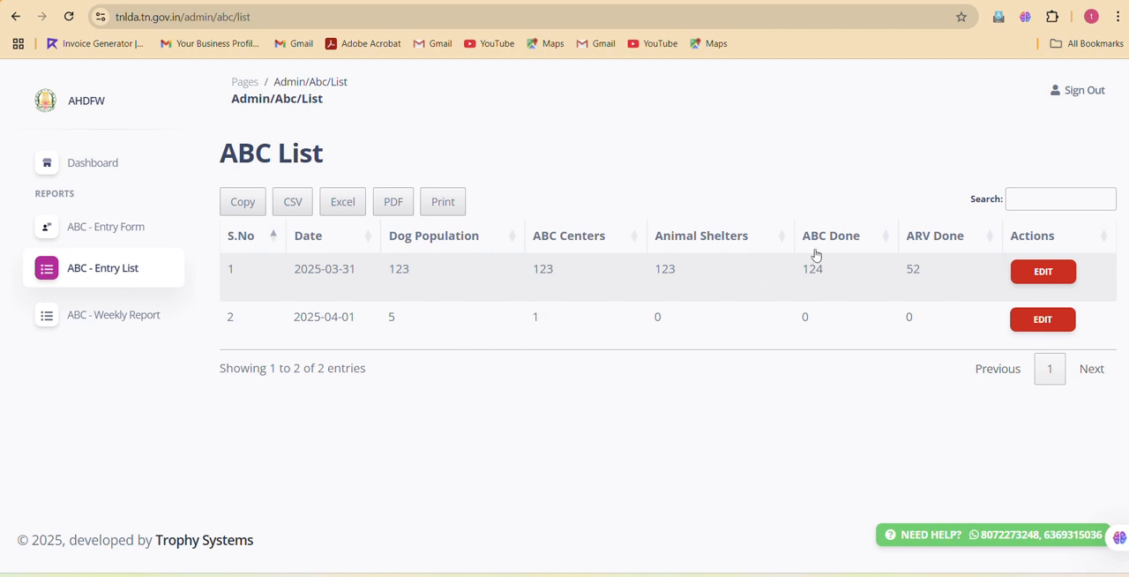
left_click(1045, 273)
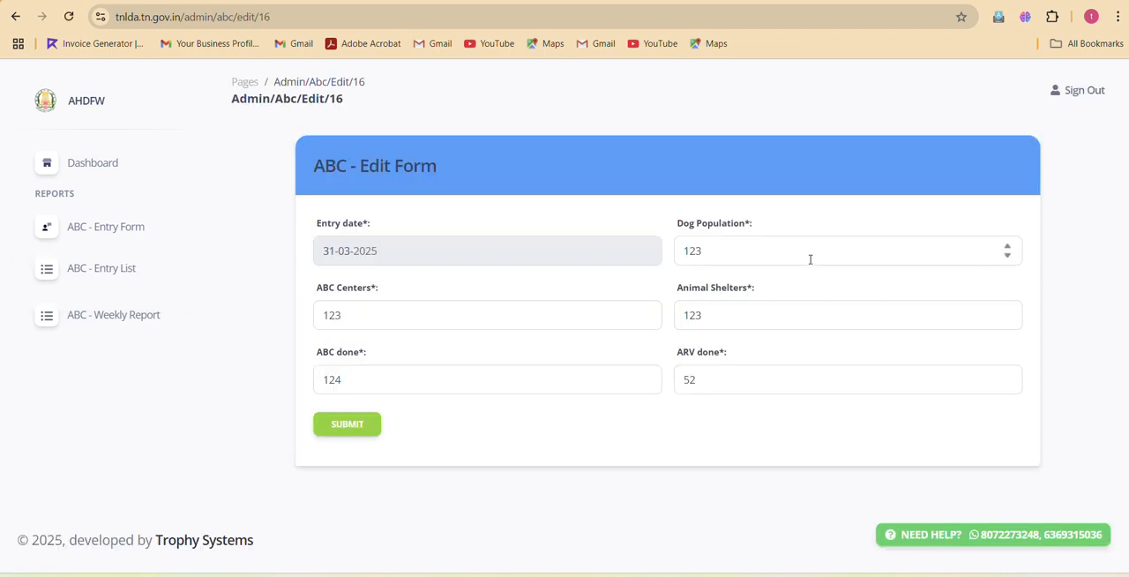
left_click(495, 305)
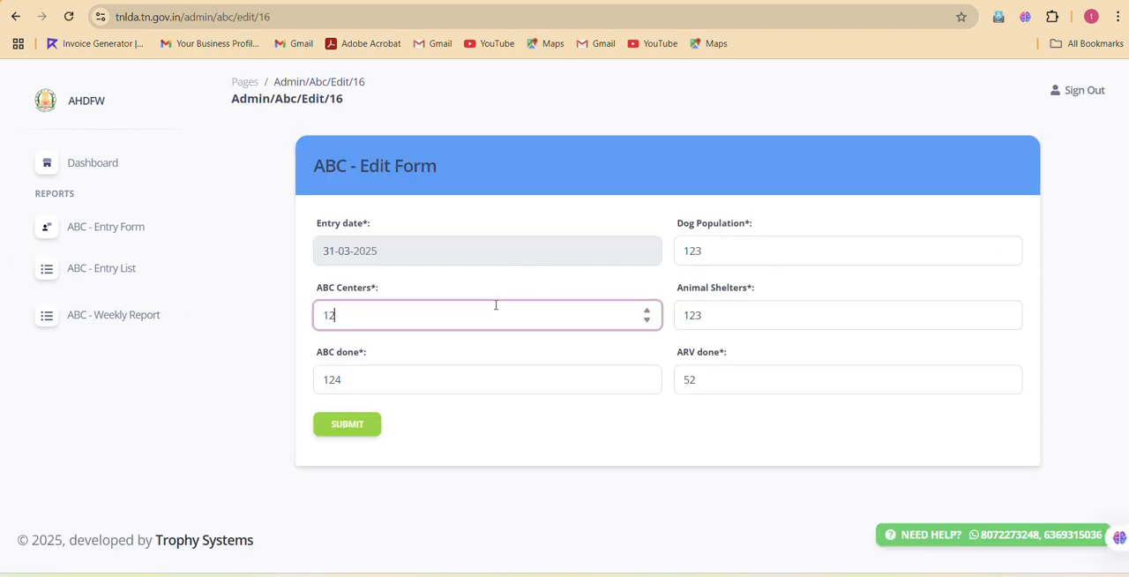
left_click(342, 431)
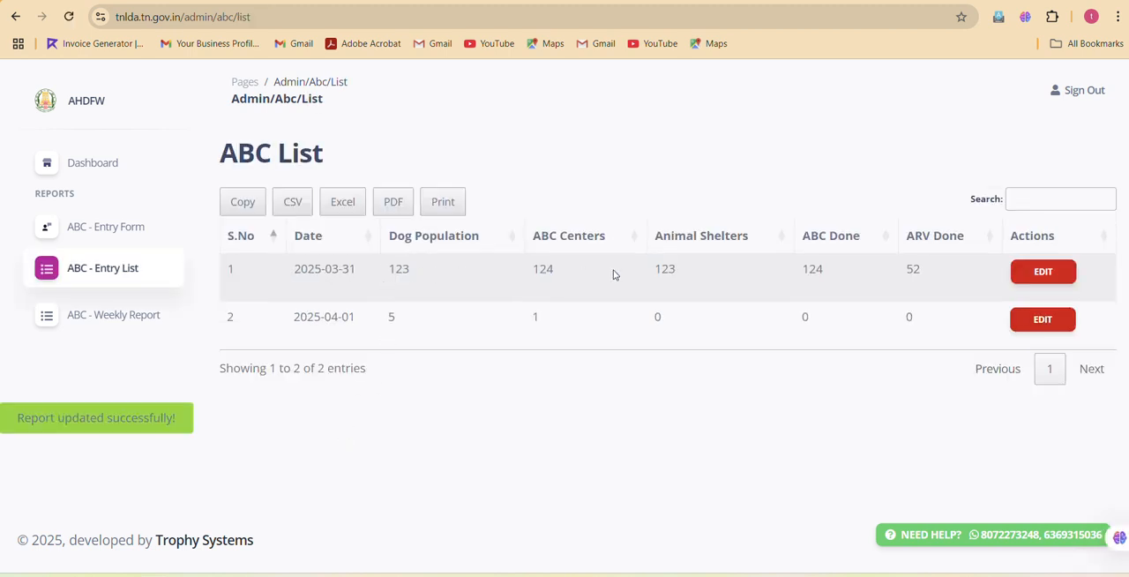
double_click(542, 268)
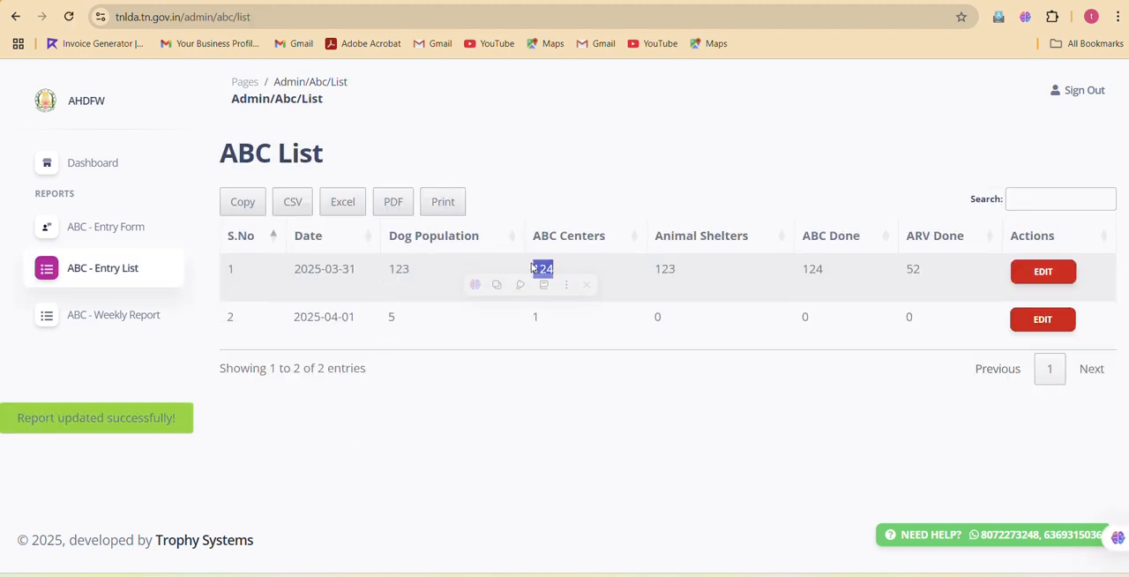
Review all columns of the ABC weekly report and the summary cards on the dashboard.
left_click(123, 315)
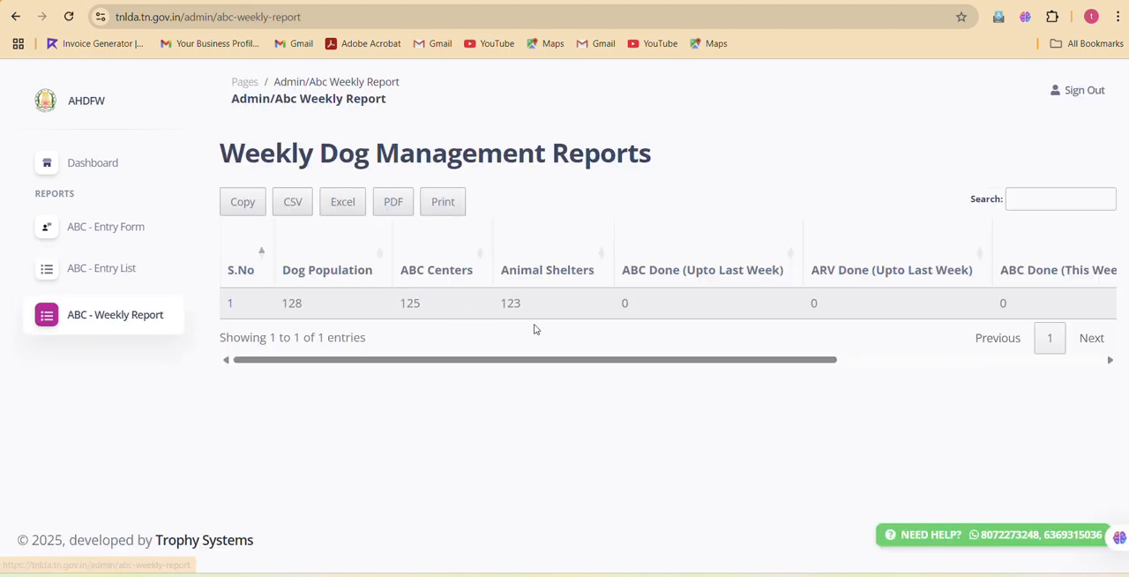
left_click(891, 360)
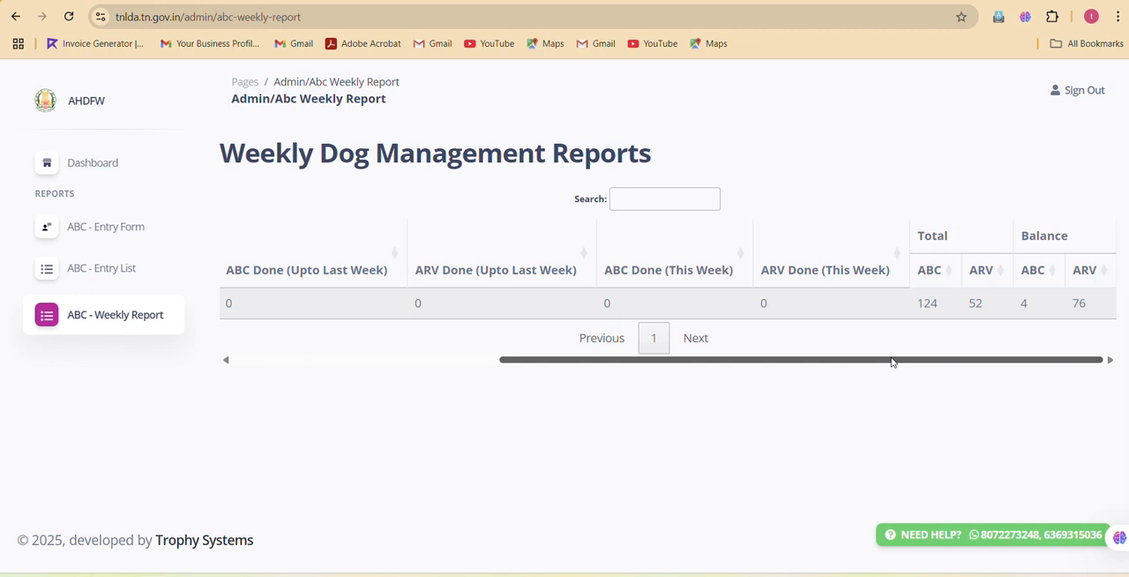
left_click(98, 169)
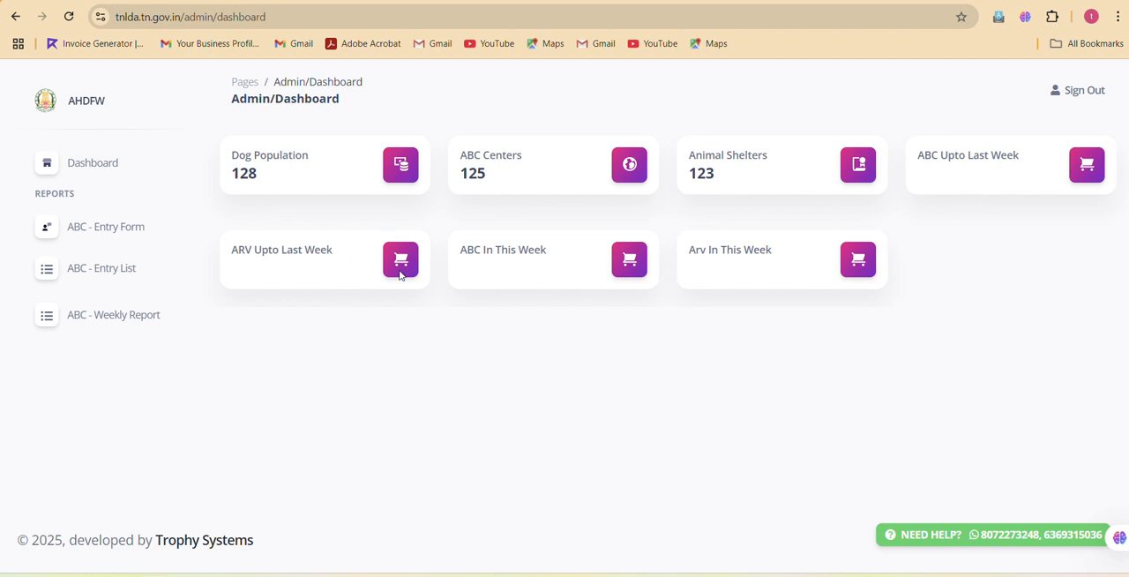
left_click_drag(302, 262, 791, 301)
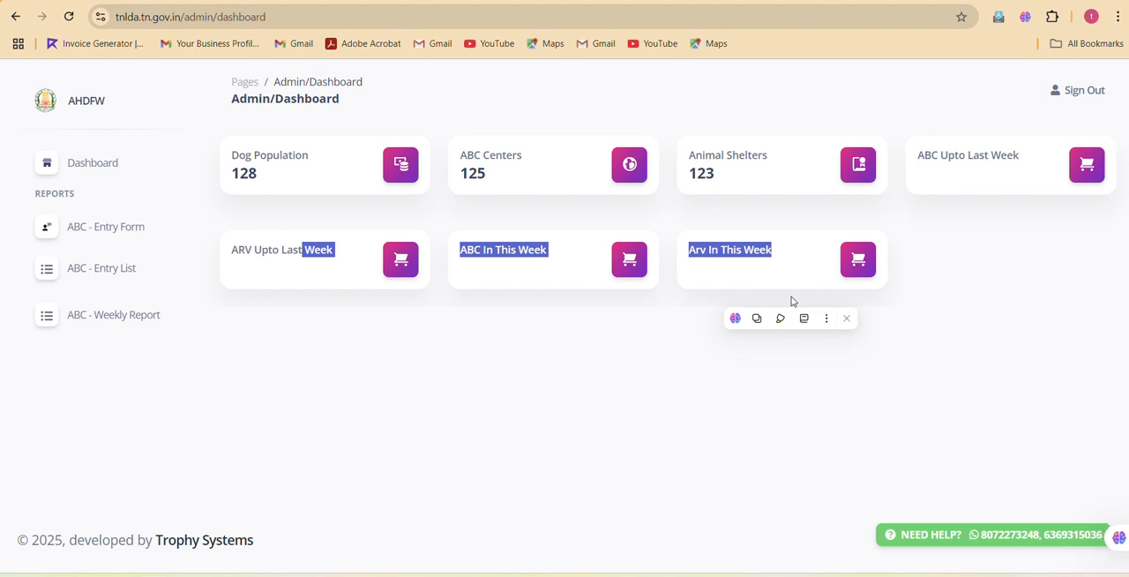
Sign out of the data portal and bring up the saved logins for the Email field.
left_click(1067, 100)
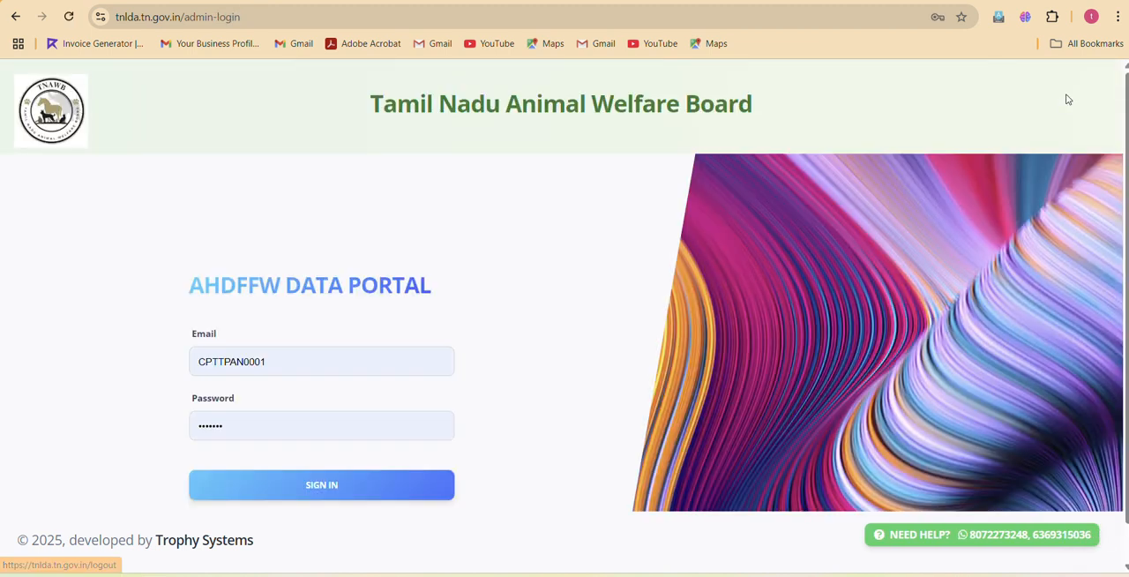
left_click(348, 359)
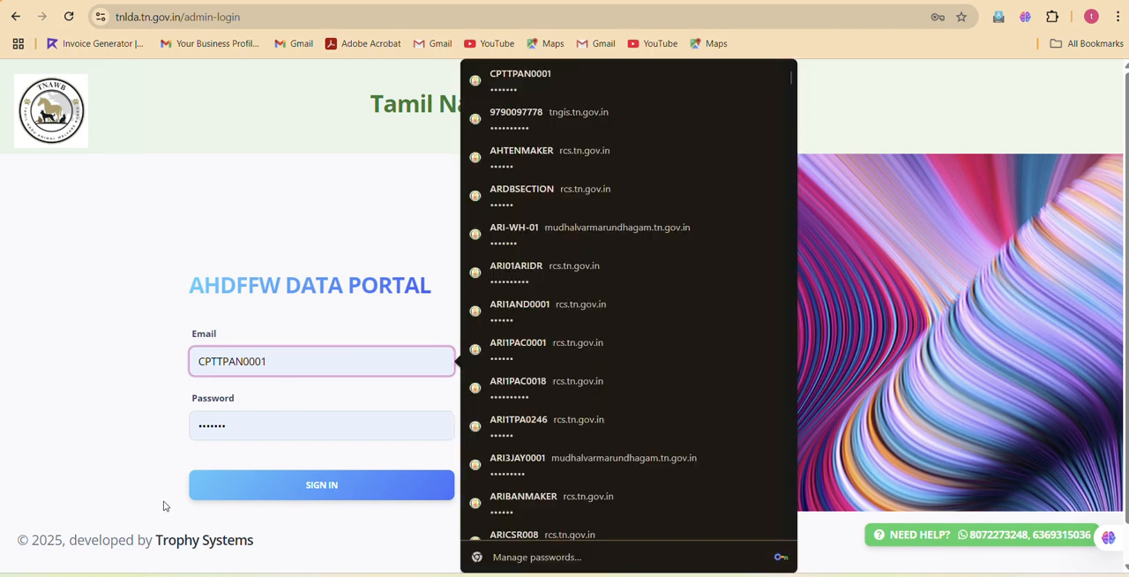
Switch to the jd workbook in Excel, copy the user name for Ariyalur, and return to the portal's sign-in page in the browser.
left_click(328, 575)
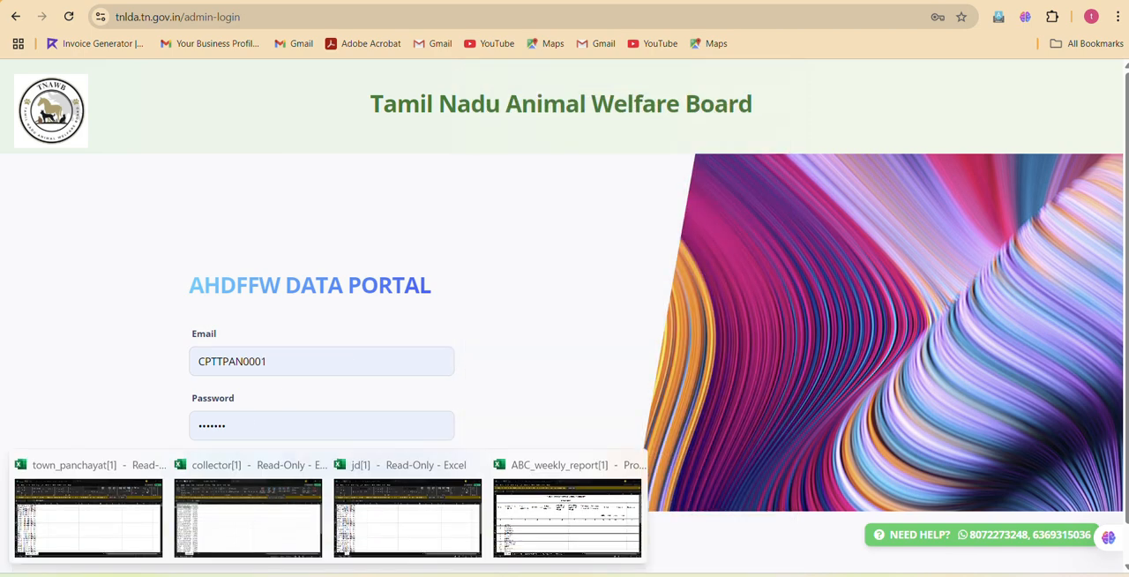
left_click(351, 529)
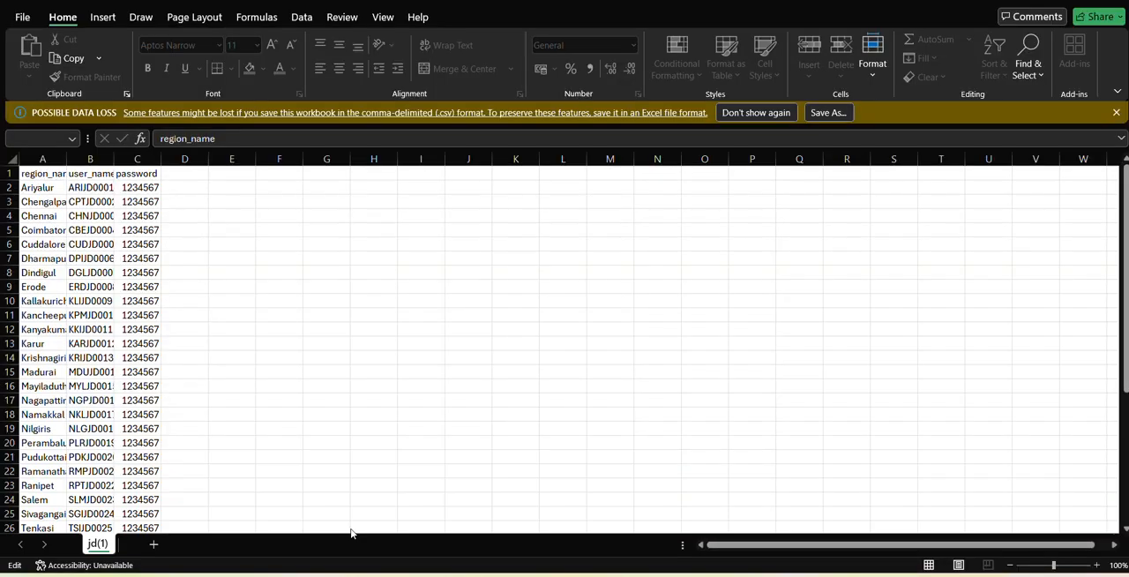
left_click(90, 186)
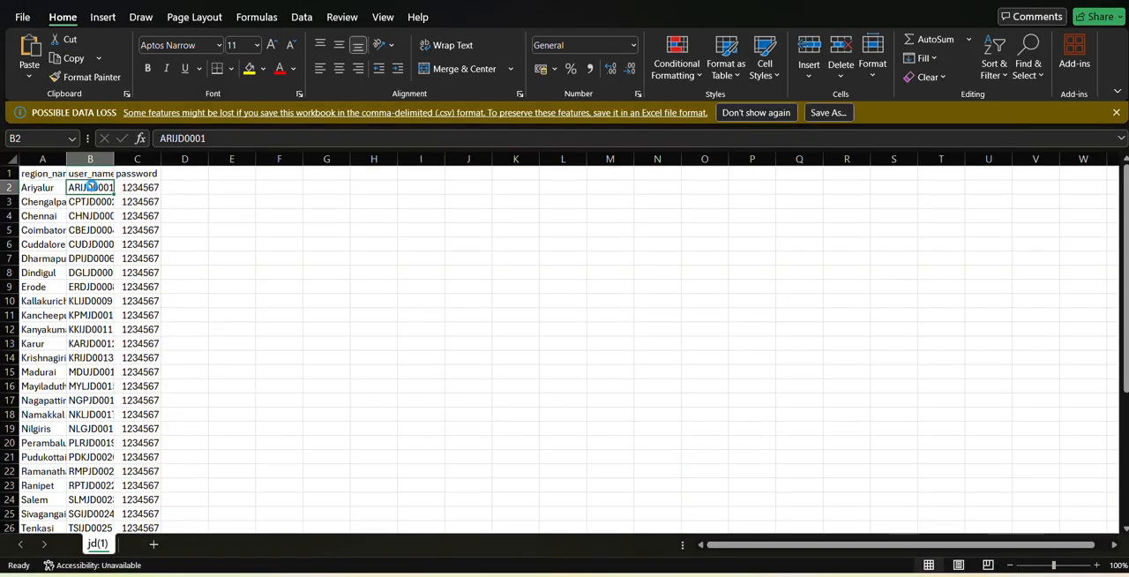
key("ctrl+c")
key("ctrl+Tab")
key("alt+Tab")
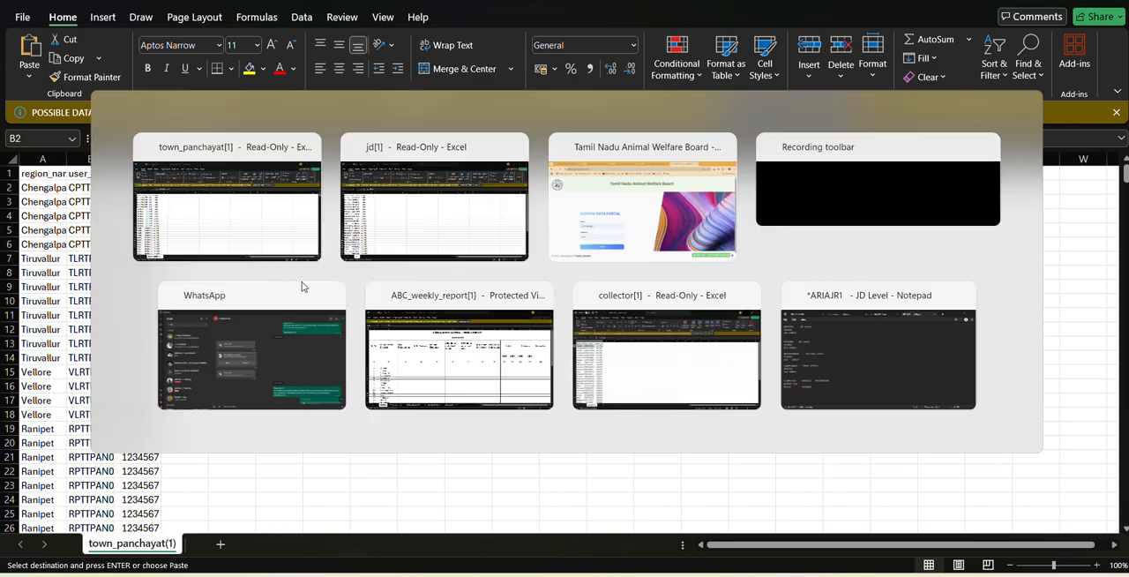
key("alt+Tab")
key("alt+Tab")
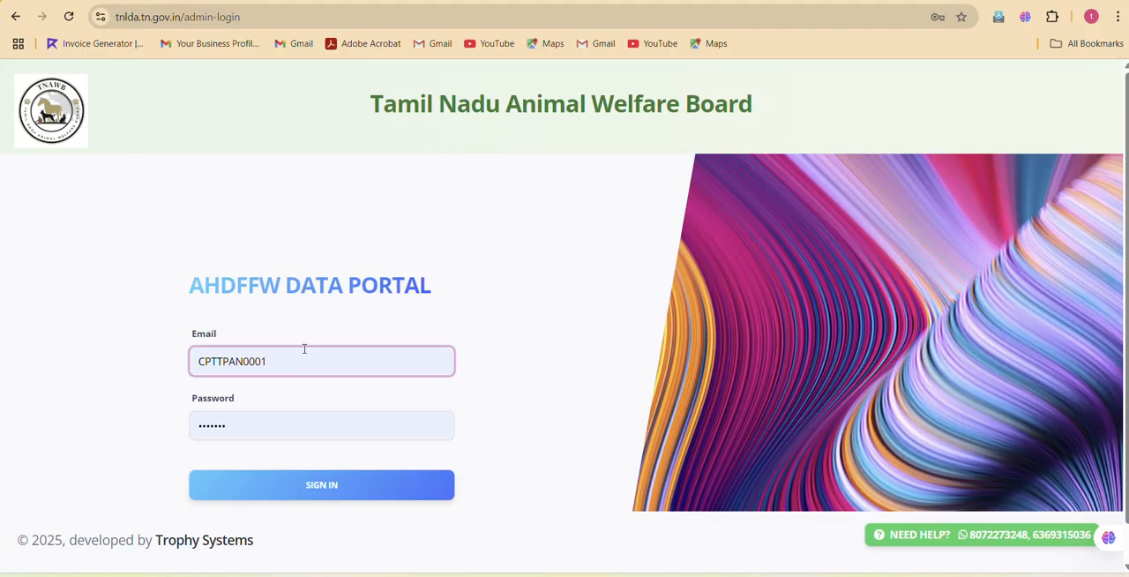
Select the existing Email entry on the sign-in page, then copy the user name for Chengalpattu from the jd workbook in Excel.
left_click_drag(304, 349, 153, 373)
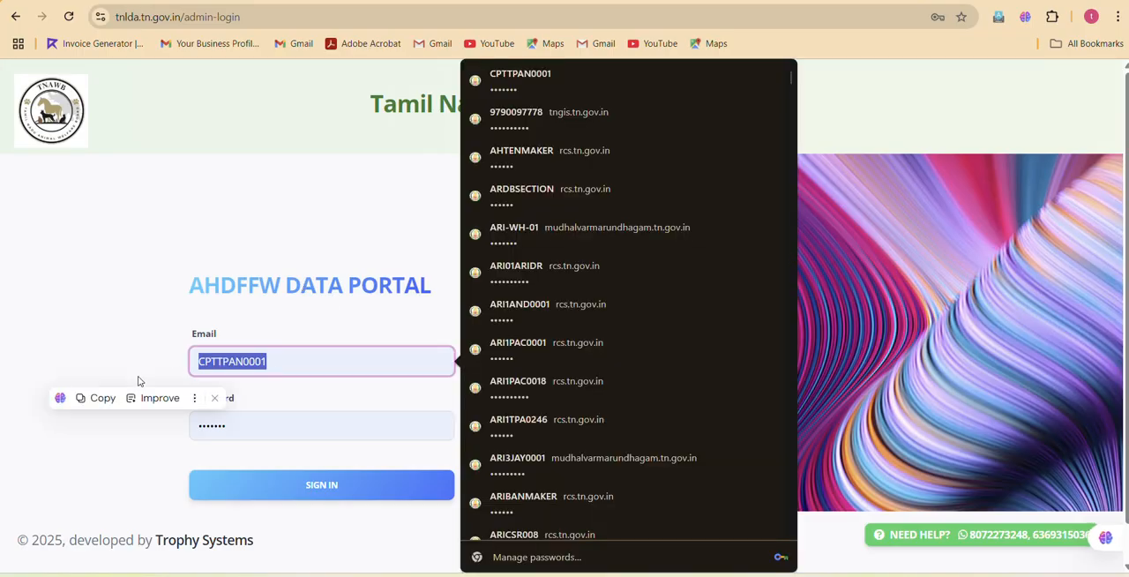
key("alt+Tab")
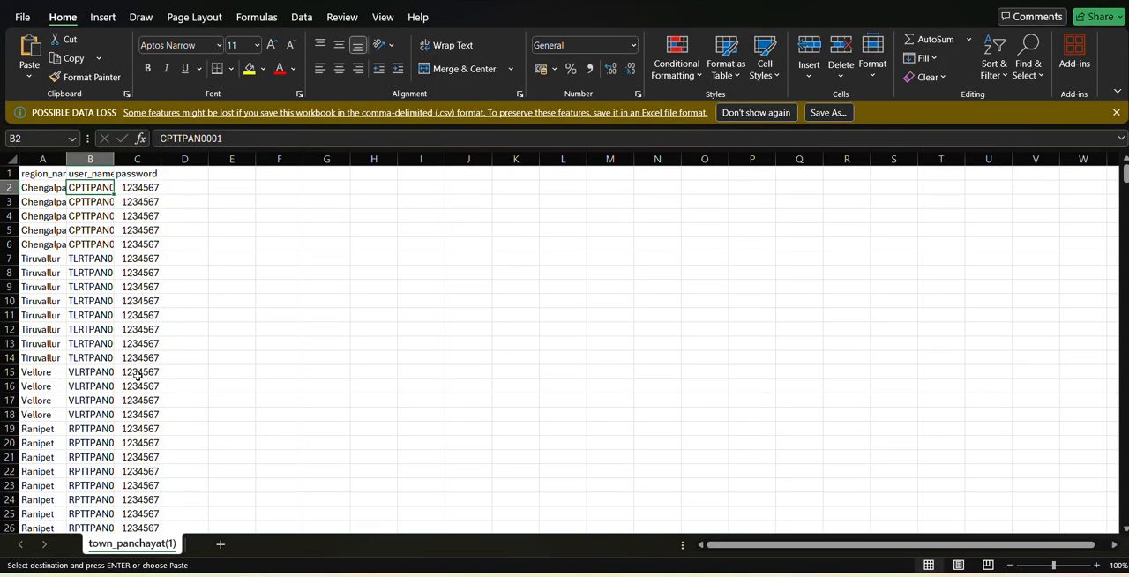
key("alt+Tab")
key("alt+Tab")
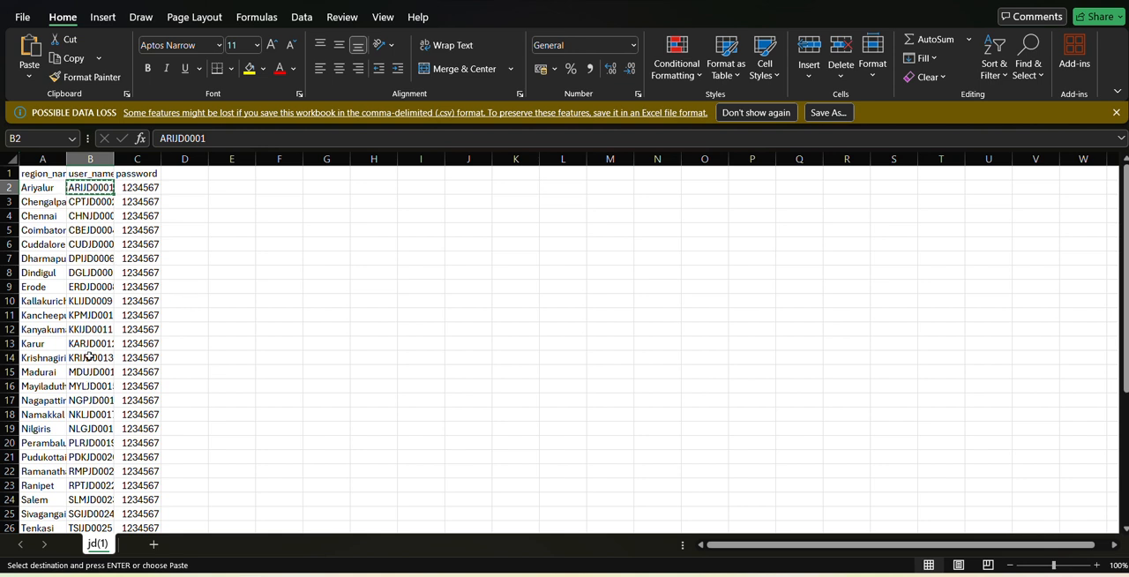
left_click(92, 215)
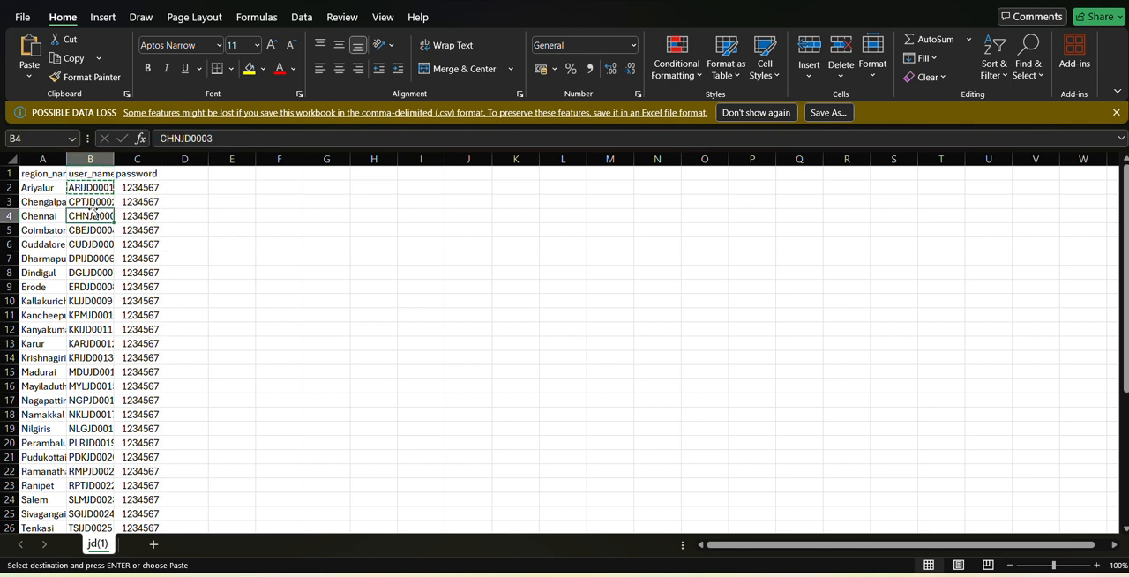
left_click(101, 202)
key("ctrl+c")
Back in the browser, replace the Email entry with the copied user name, sign in to the portal, and save the login.
key("alt+Tab")
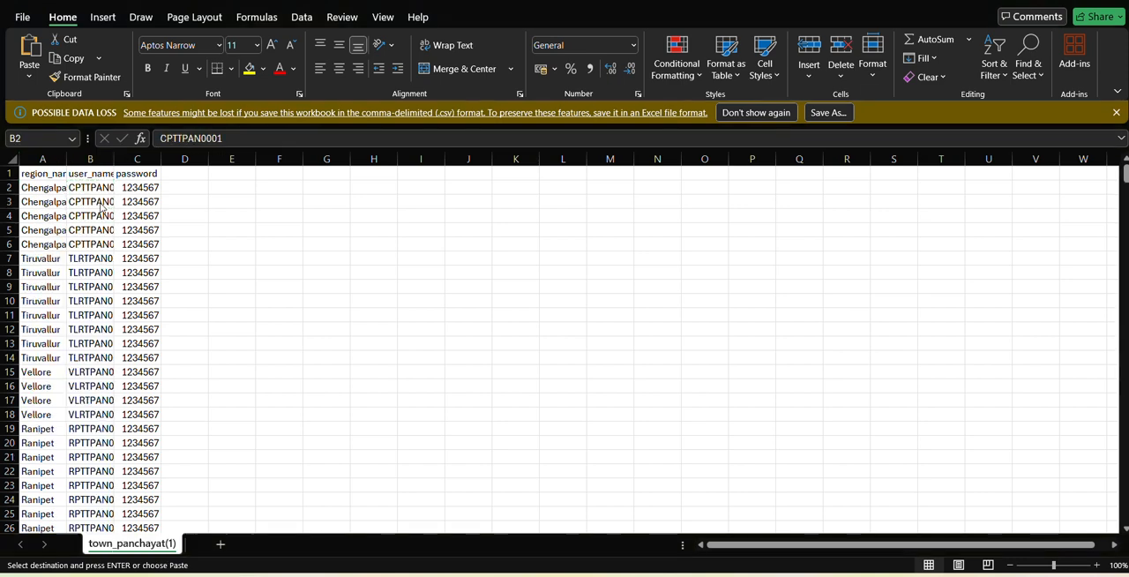
key("alt+Tab")
key("alt+Tab")
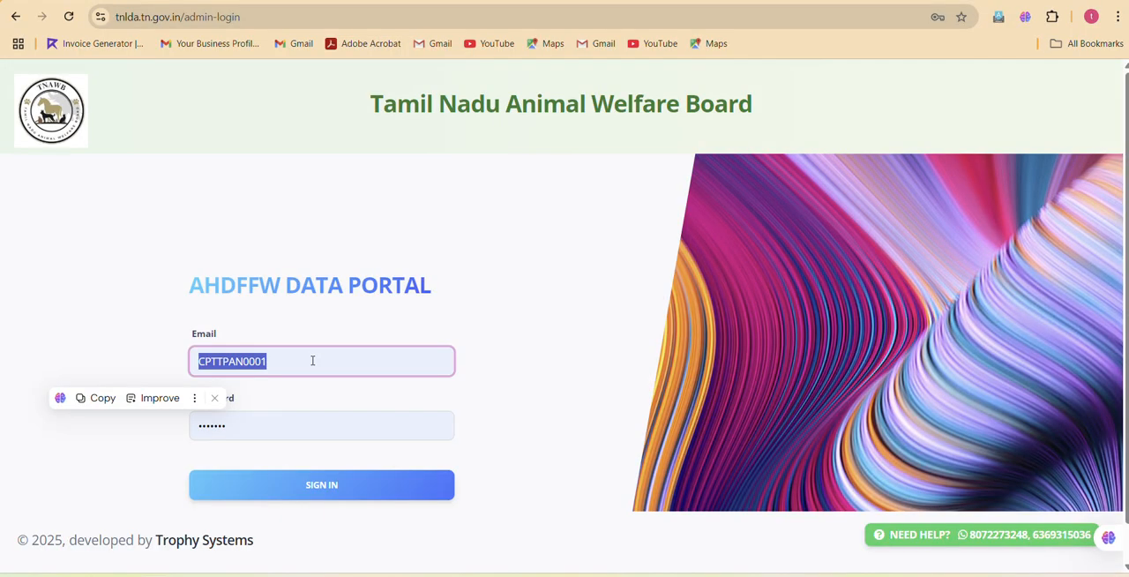
key("ctrl+v")
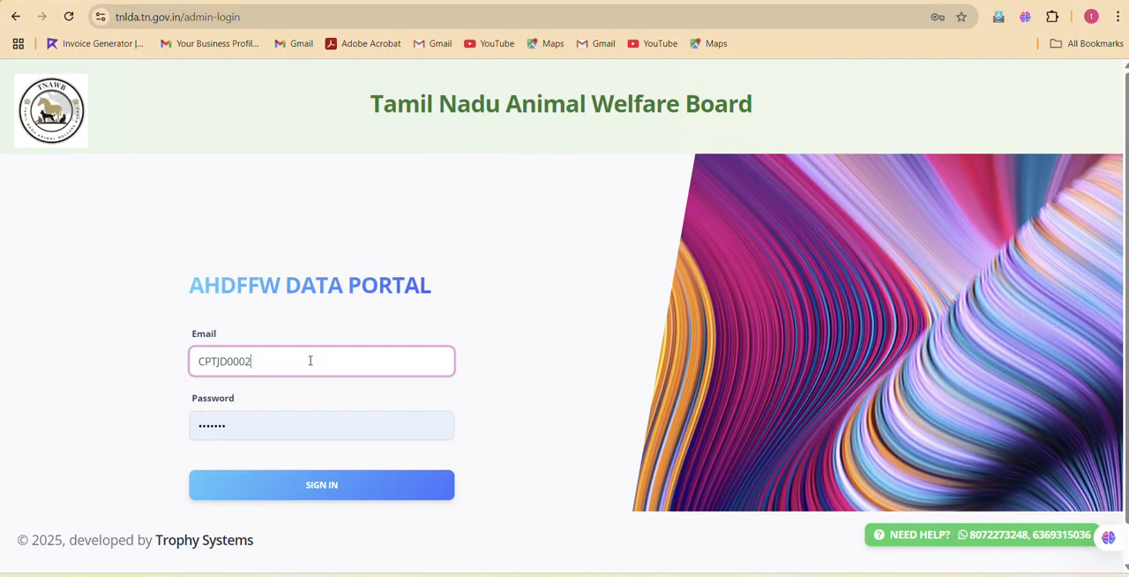
left_click(311, 484)
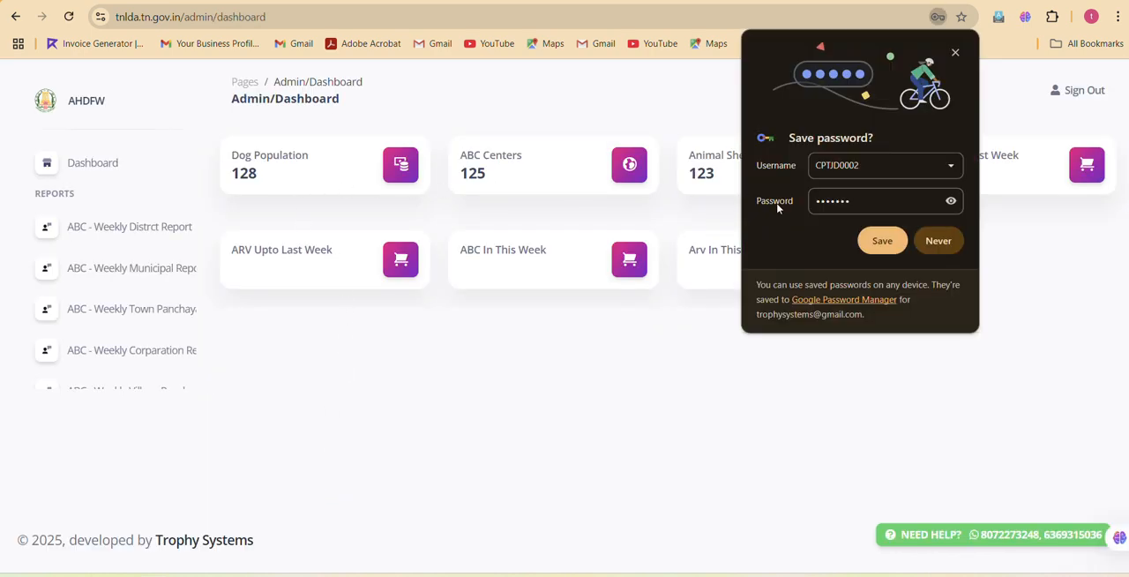
left_click(881, 241)
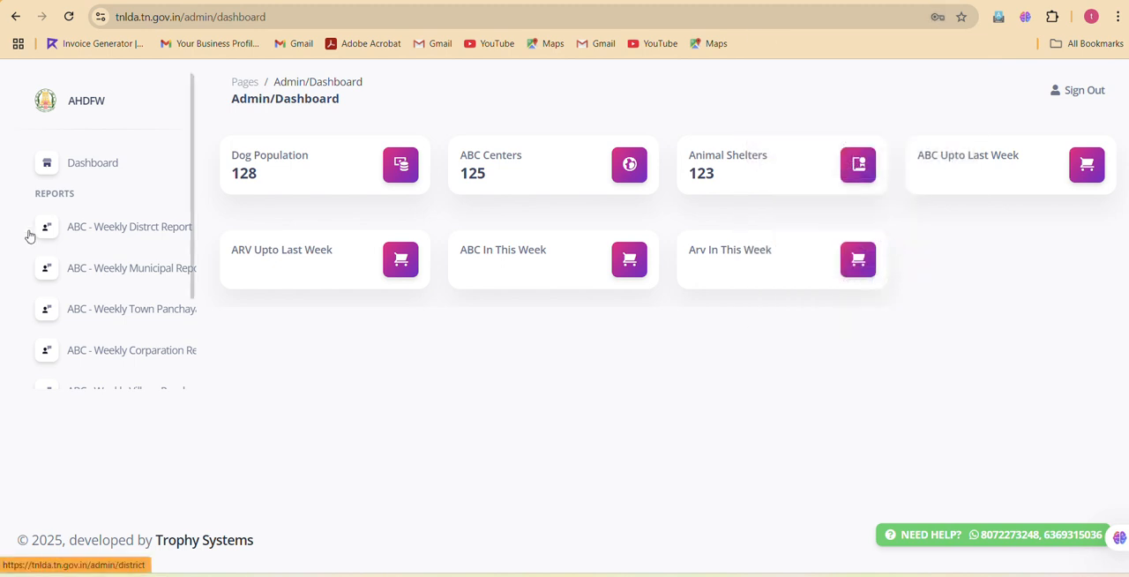
Review the ABC weekly district, municipal and town panchayat reports, plus the dashboard's summary cards and the remaining report entries.
left_click(106, 239)
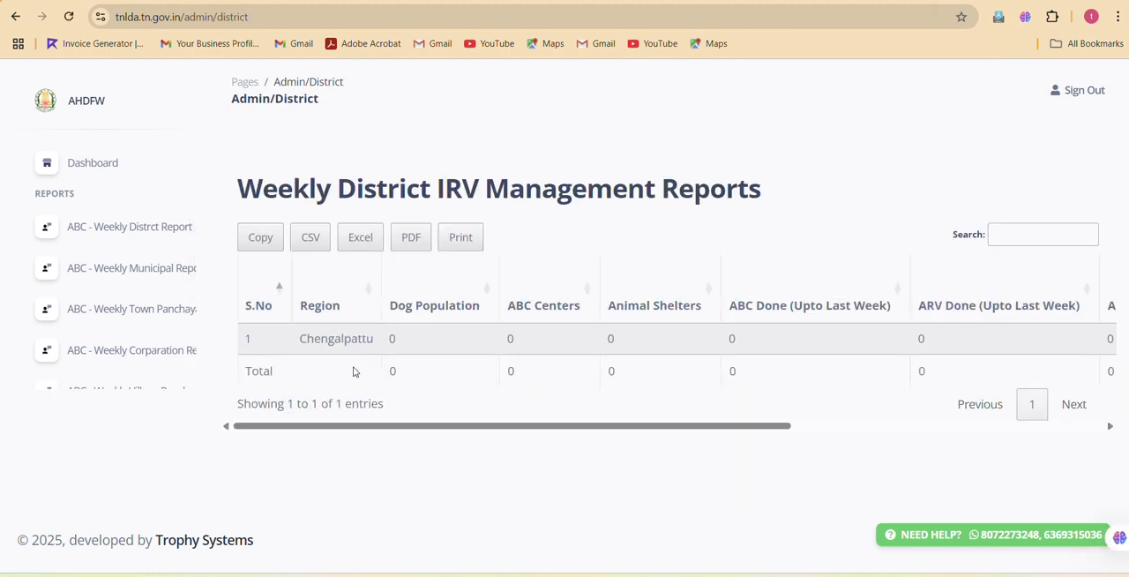
left_click(153, 270)
left_click(157, 304)
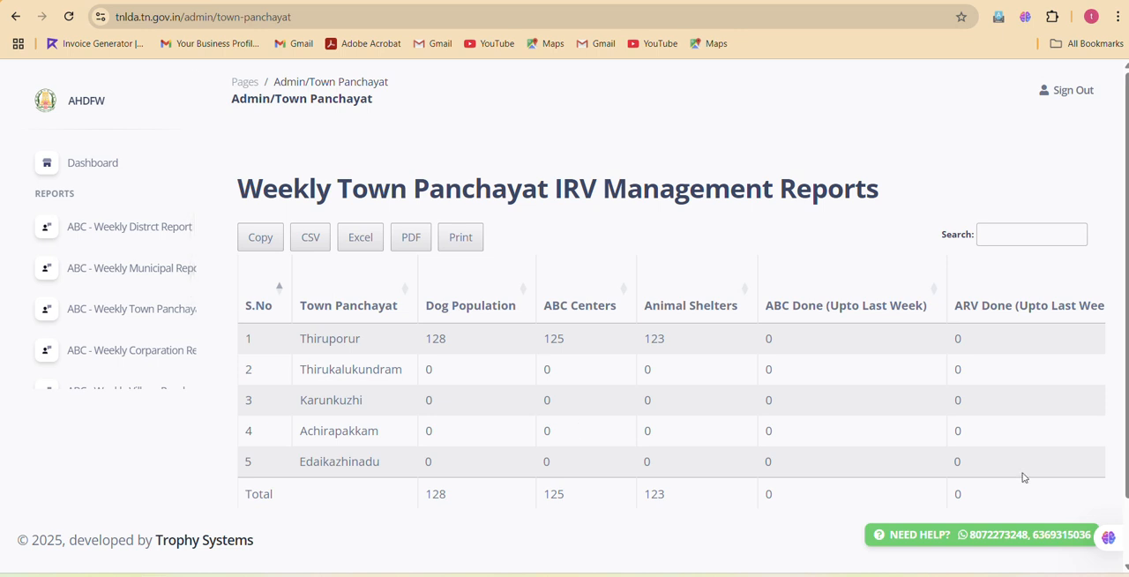
left_click(104, 162)
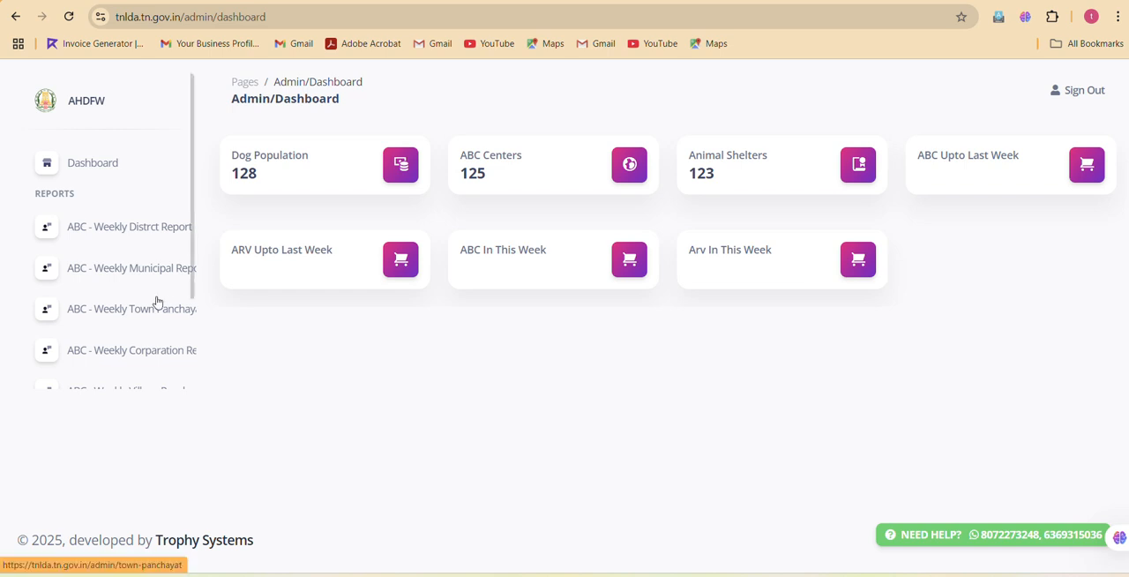
scroll(157, 302, "down", 1)
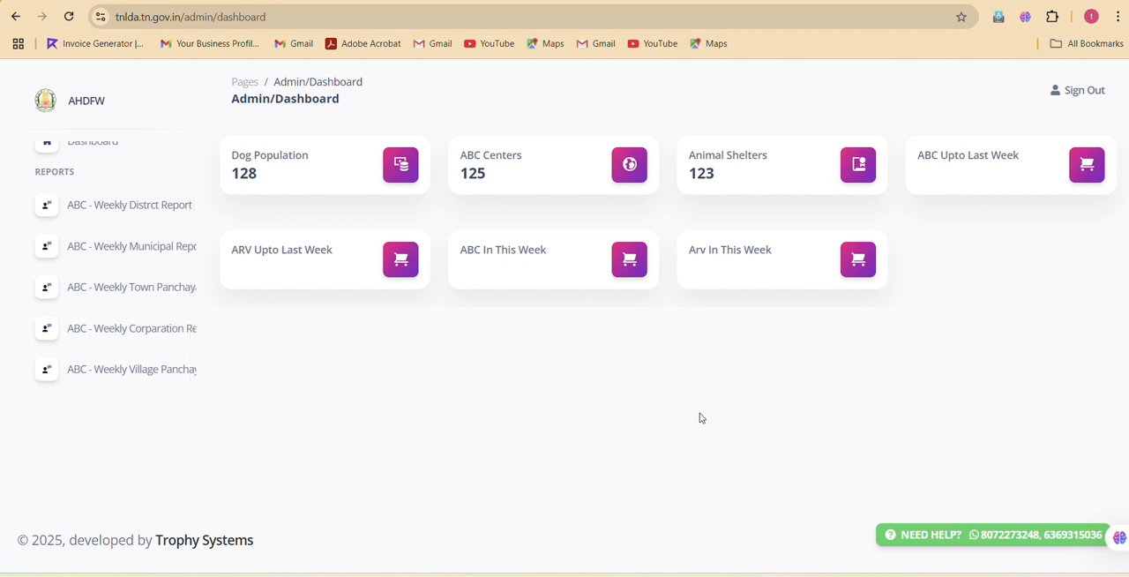